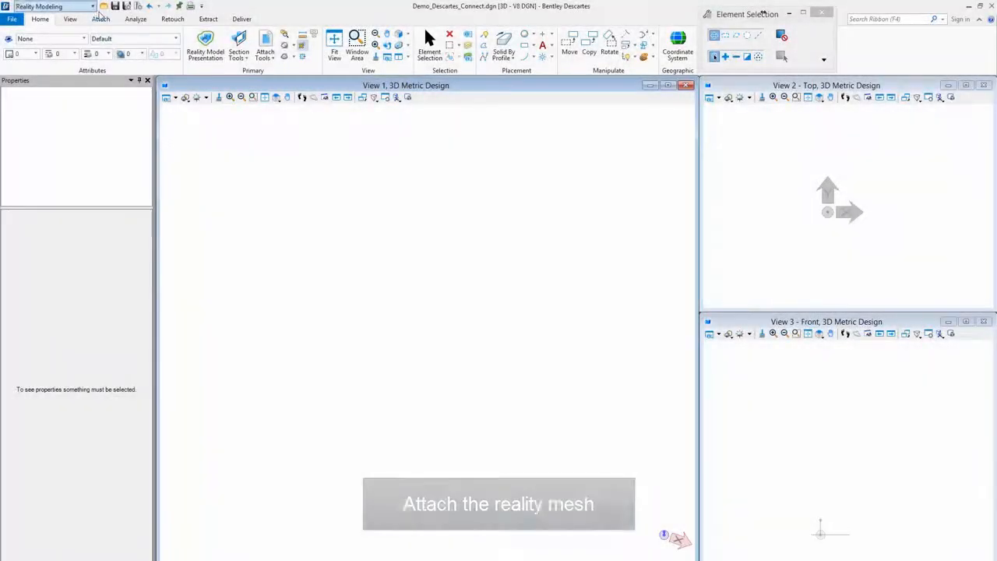
# Step: Attach the Production_3MX_Retouched.3mx reality mesh and fit it in the main view
pyautogui.click(100, 20)
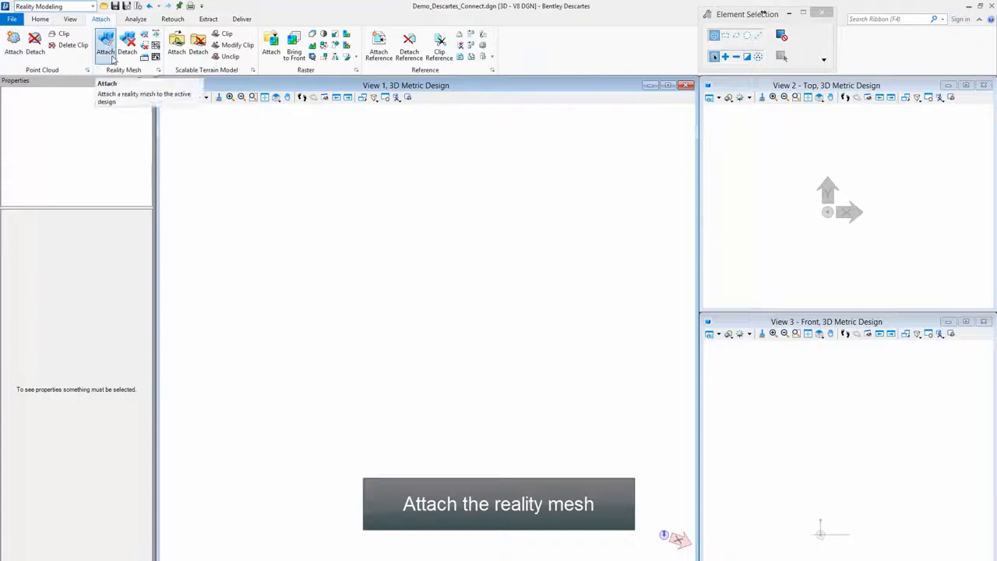
pyautogui.click(109, 55)
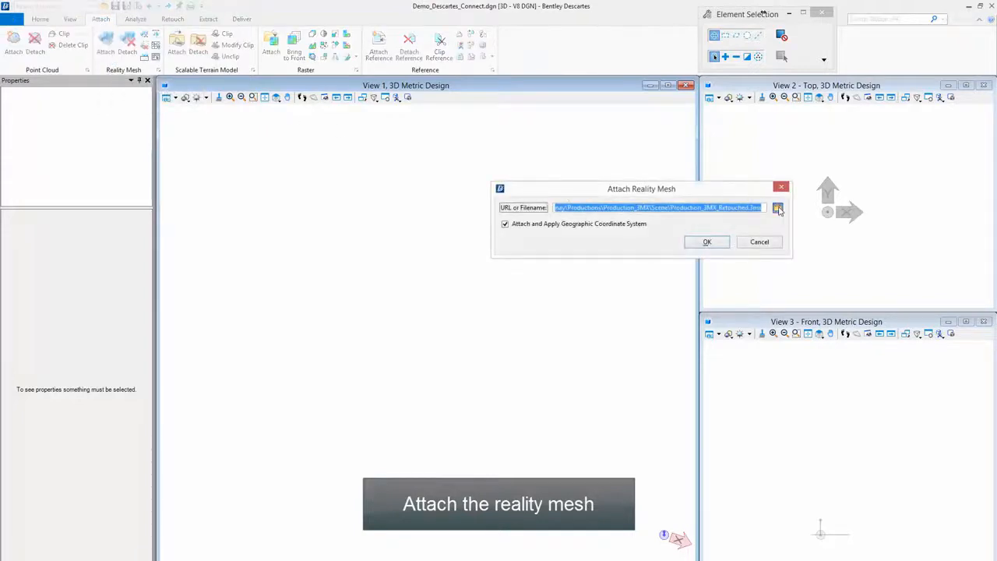
pyautogui.click(778, 208)
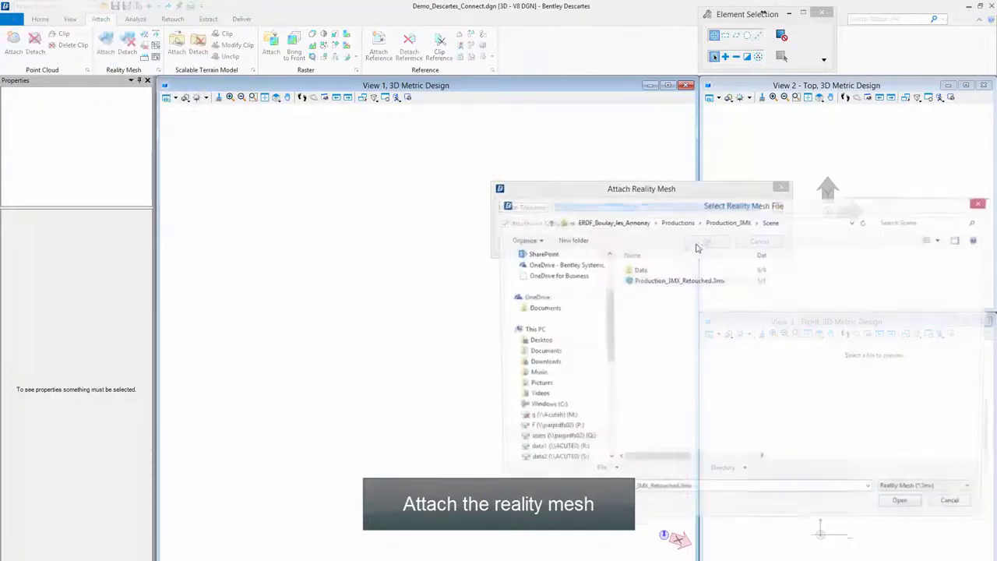
pyautogui.click(905, 507)
pyautogui.click(701, 241)
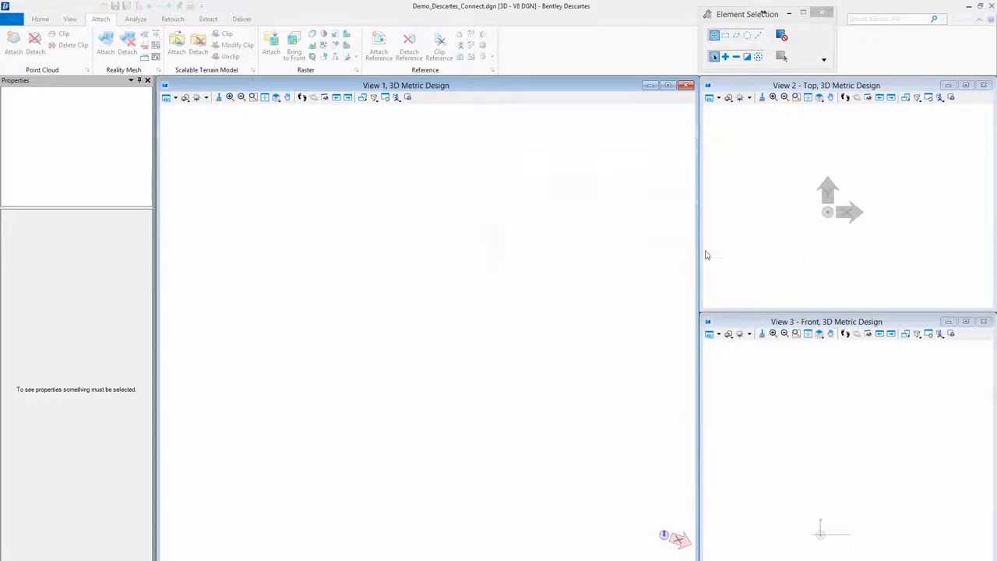
pyautogui.middleClick(571, 281)
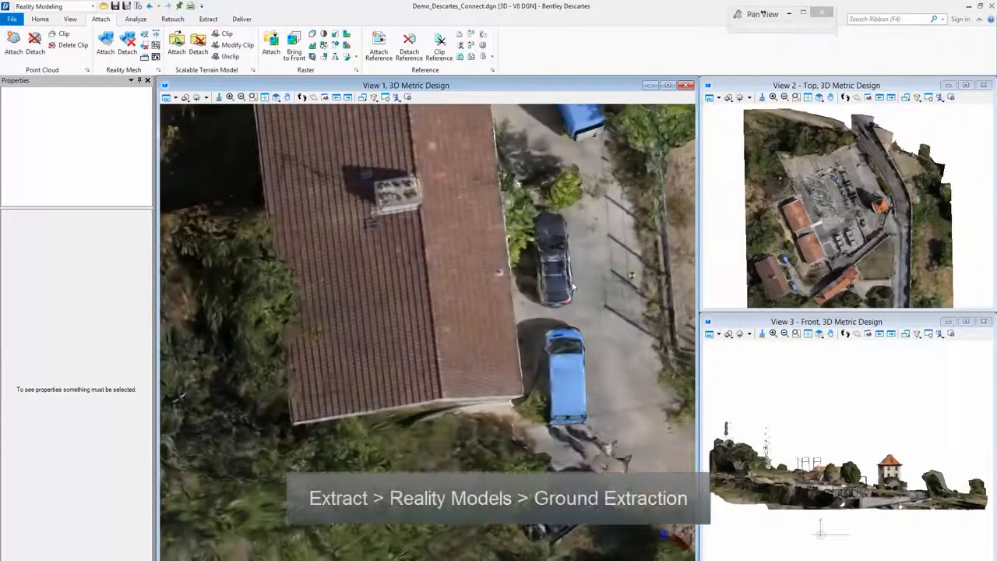
pyautogui.middleClick(572, 288)
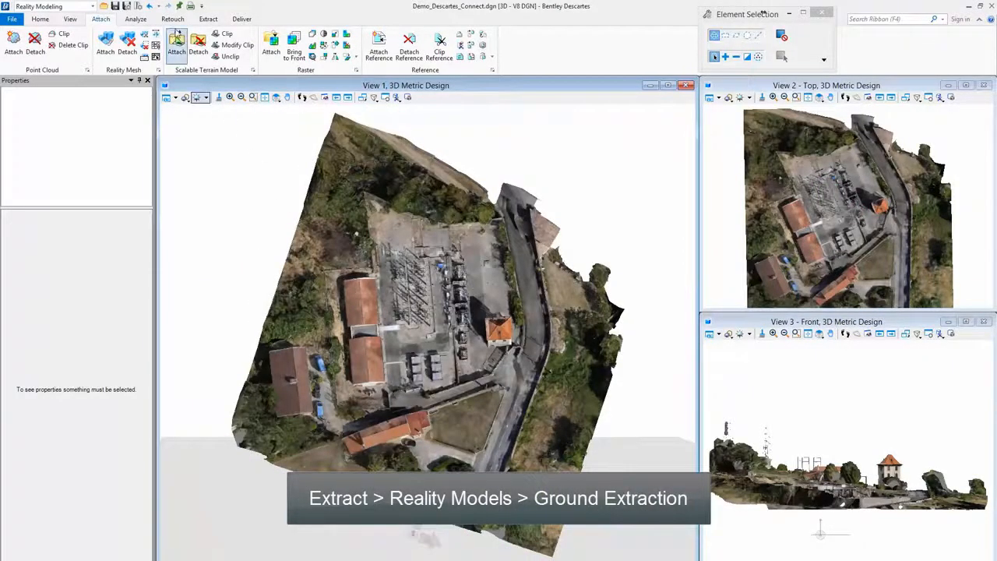
# Step: Bring up the Ground Extraction settings from the Extract reality-model tools
pyautogui.click(208, 19)
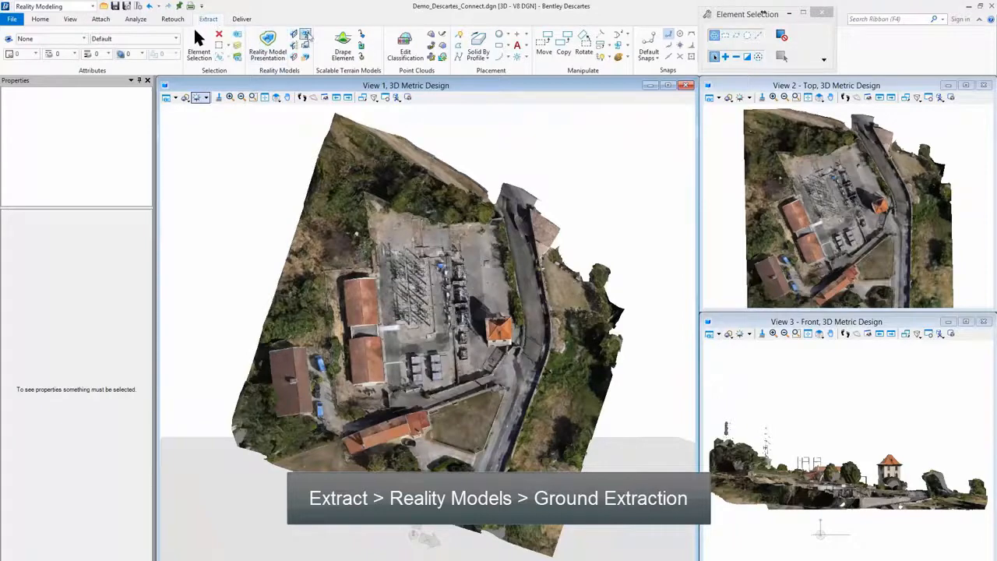
pyautogui.click(306, 35)
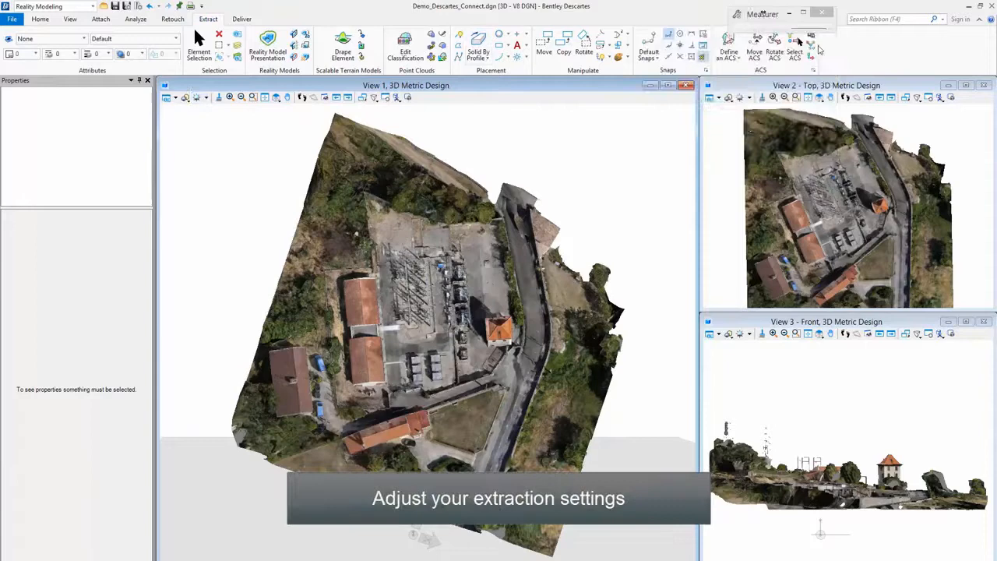
pyautogui.scroll(3, 280, 424)
pyautogui.scroll(3, 308, 401)
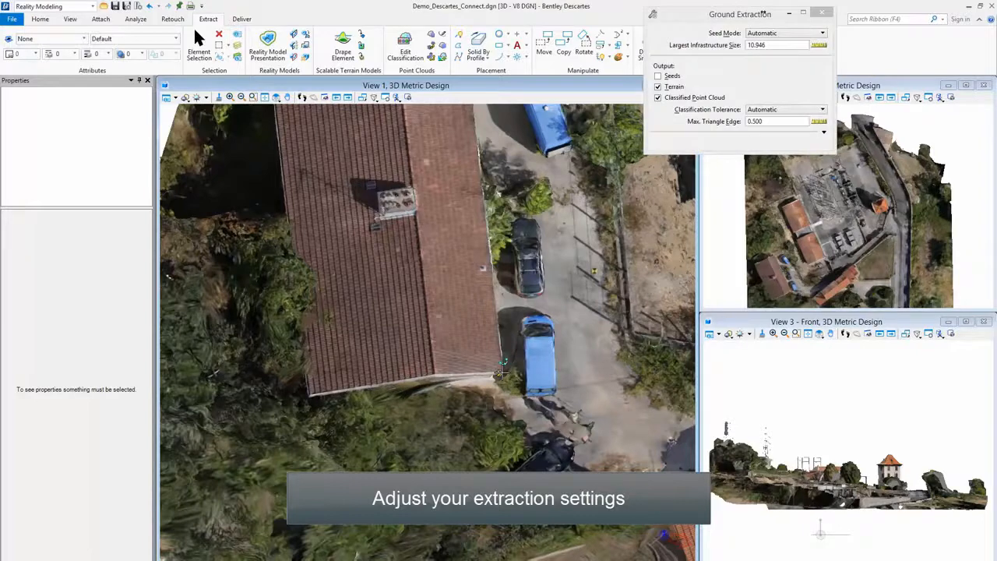
pyautogui.scroll(-3, 580, 364)
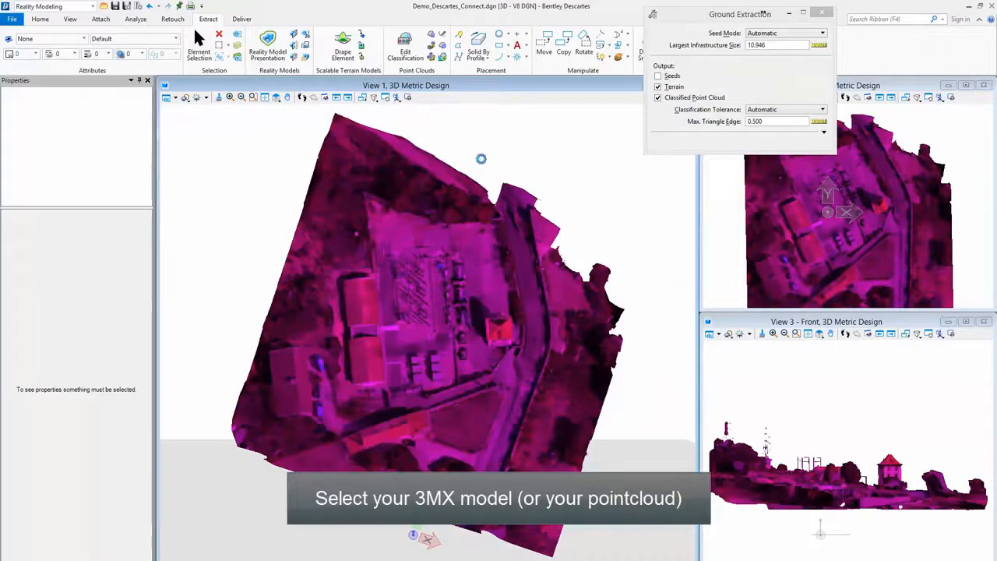
# Step: Run ground extraction on the mesh, saving the TIN, STM and POD files to C:\Home\13_TUTORIALS\Descartes
pyautogui.click(477, 162)
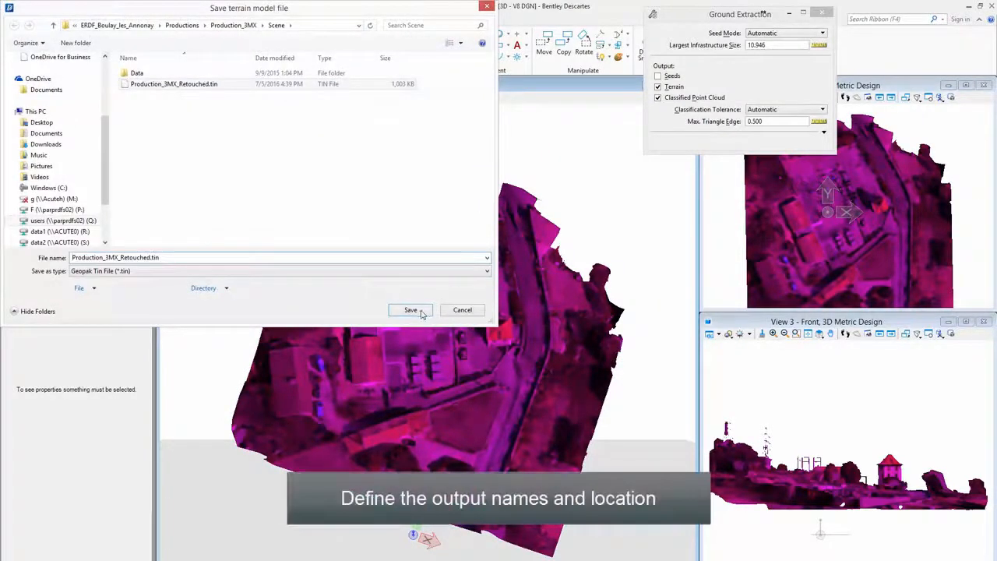
pyautogui.click(315, 31)
pyautogui.write('C:\\Home\\13_TUTORIALS\\Descartes')
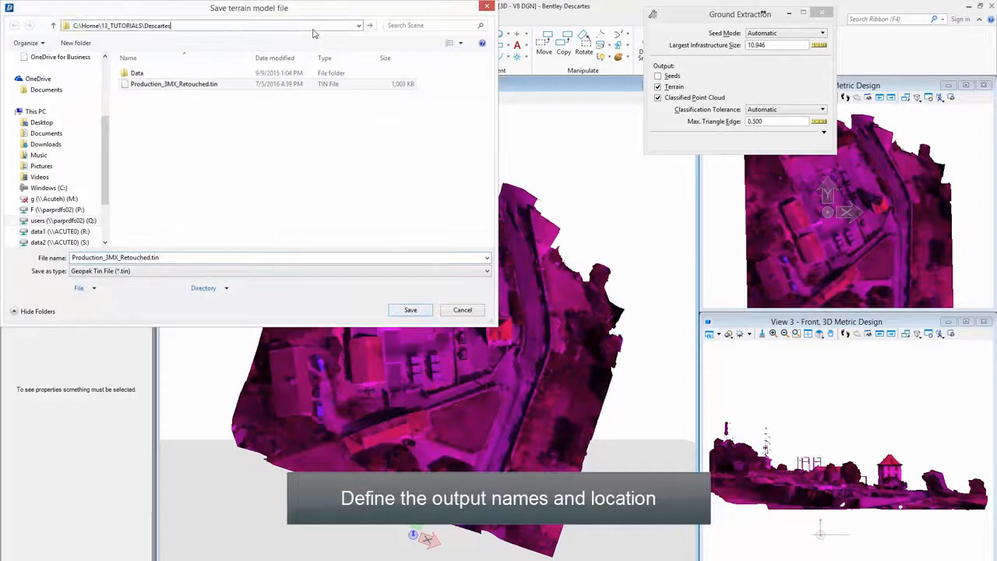
pyautogui.press('Return')
pyautogui.click(406, 313)
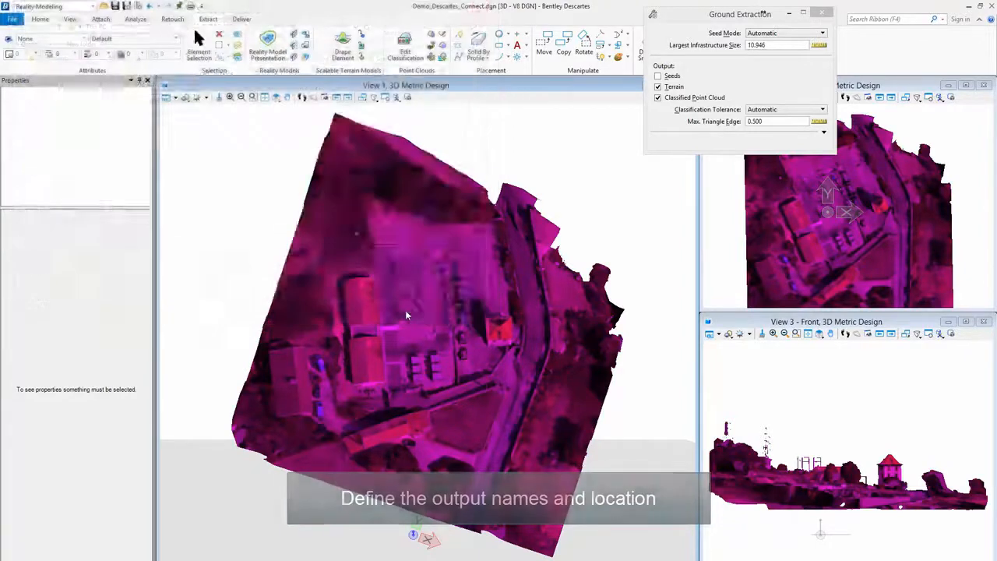
pyautogui.click(408, 311)
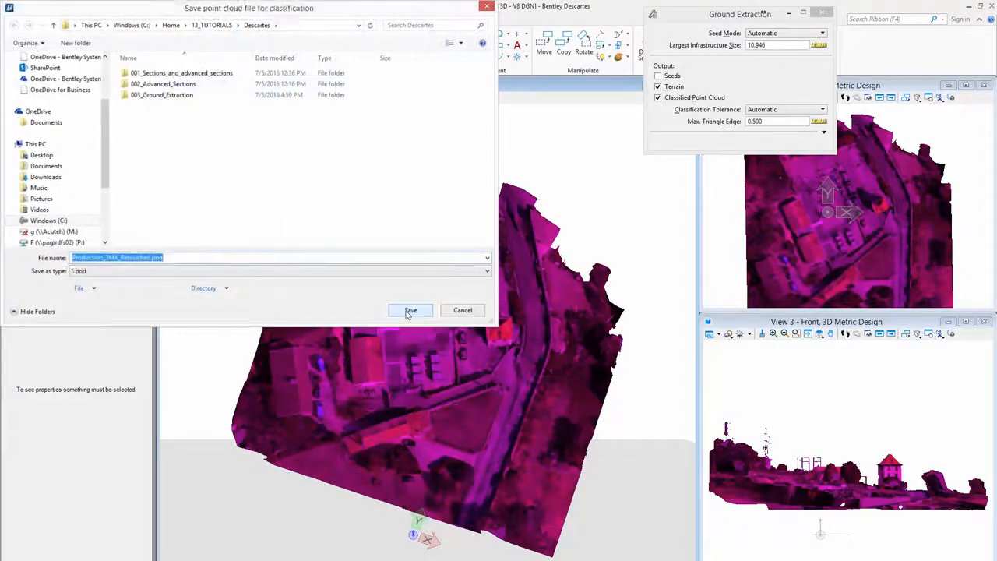
pyautogui.click(408, 311)
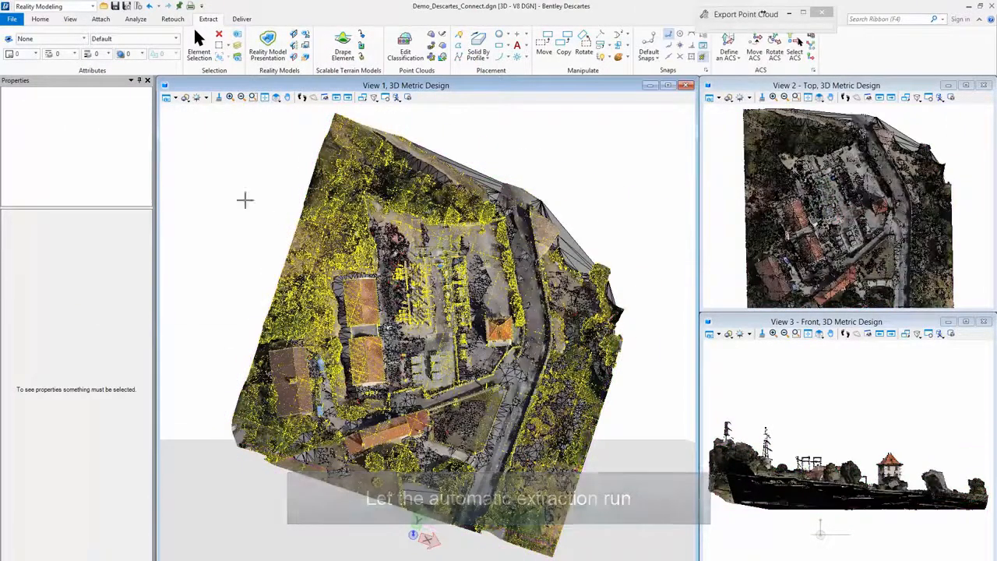
# Step: Hide the reality mesh and the scalable terrain surface, then bring up the Point Clouds manager
pyautogui.click(101, 20)
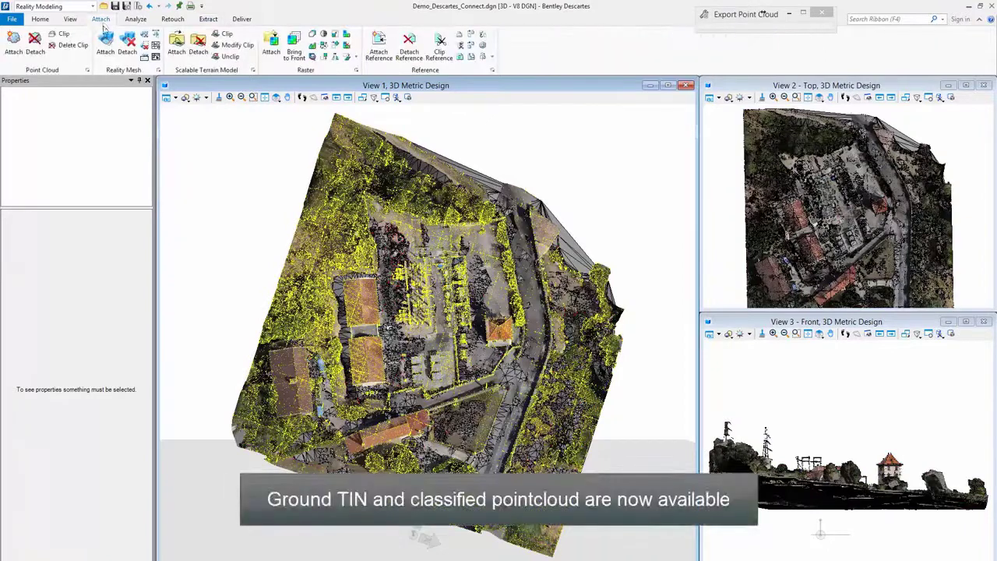
pyautogui.click(159, 70)
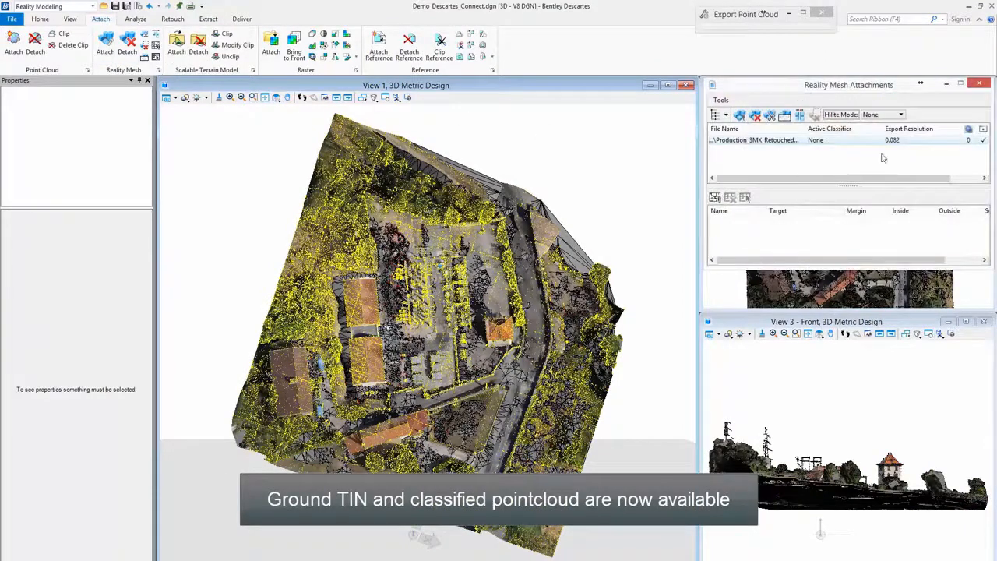
pyautogui.click(982, 141)
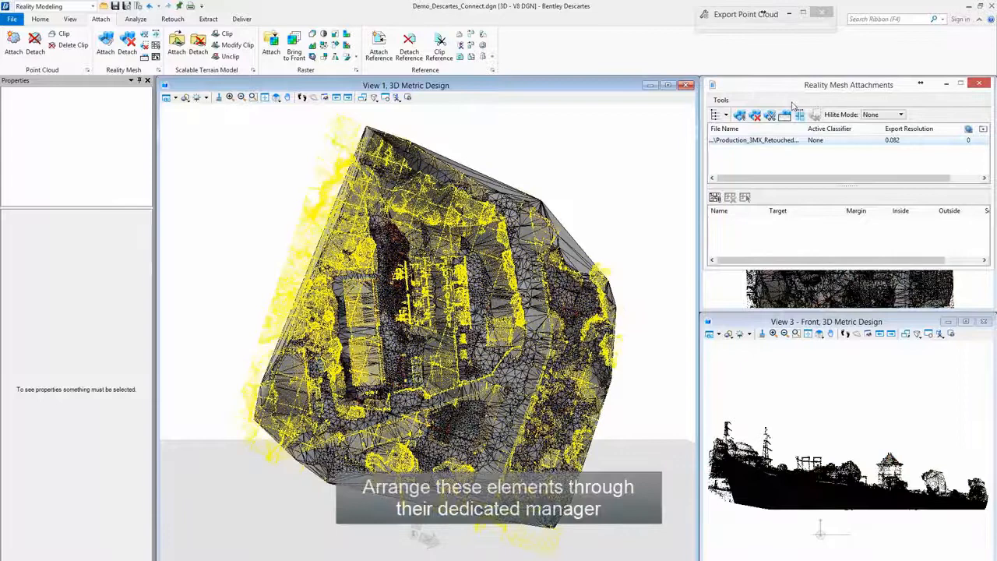
pyautogui.click(252, 70)
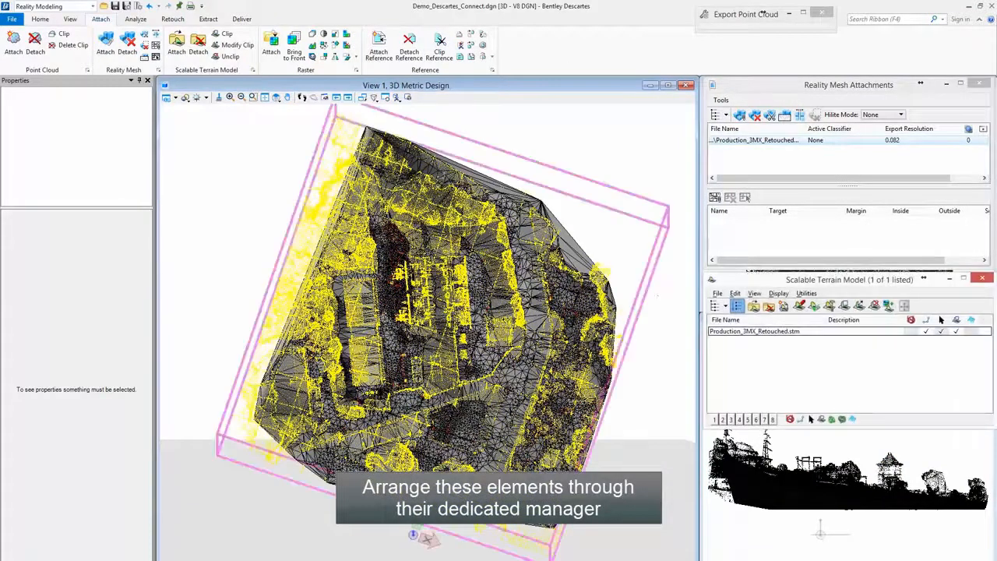
pyautogui.click(761, 331)
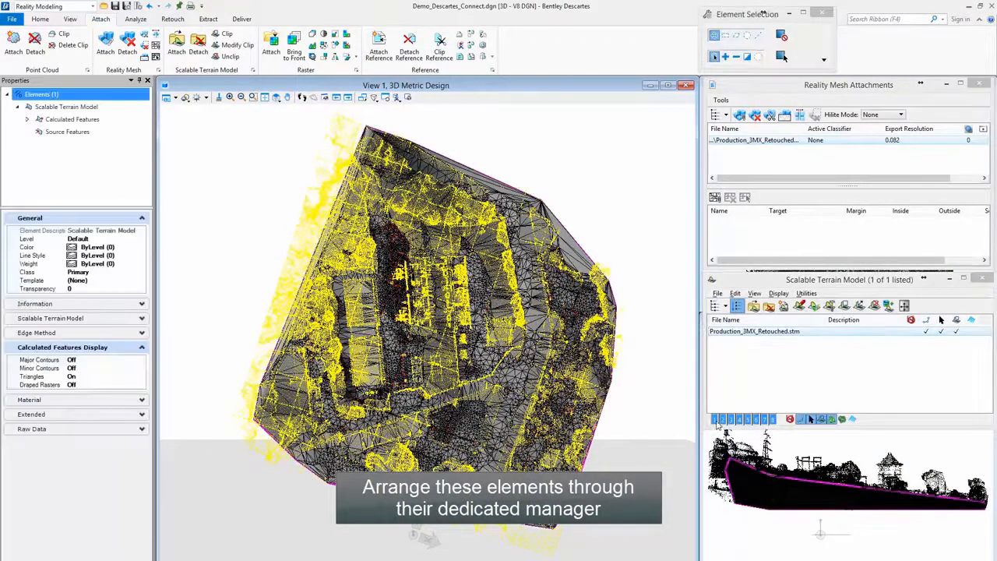
pyautogui.click(788, 415)
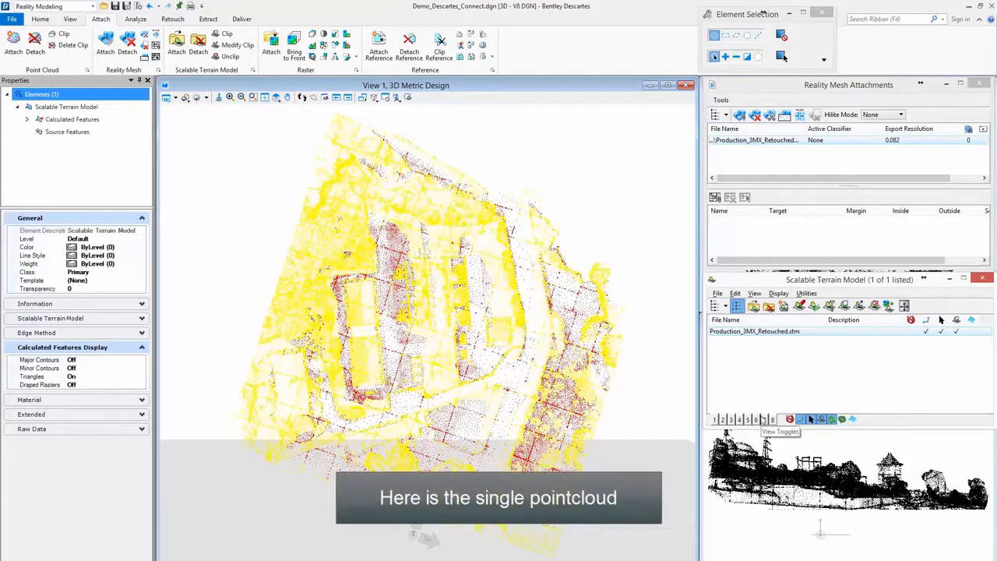
pyautogui.click(87, 70)
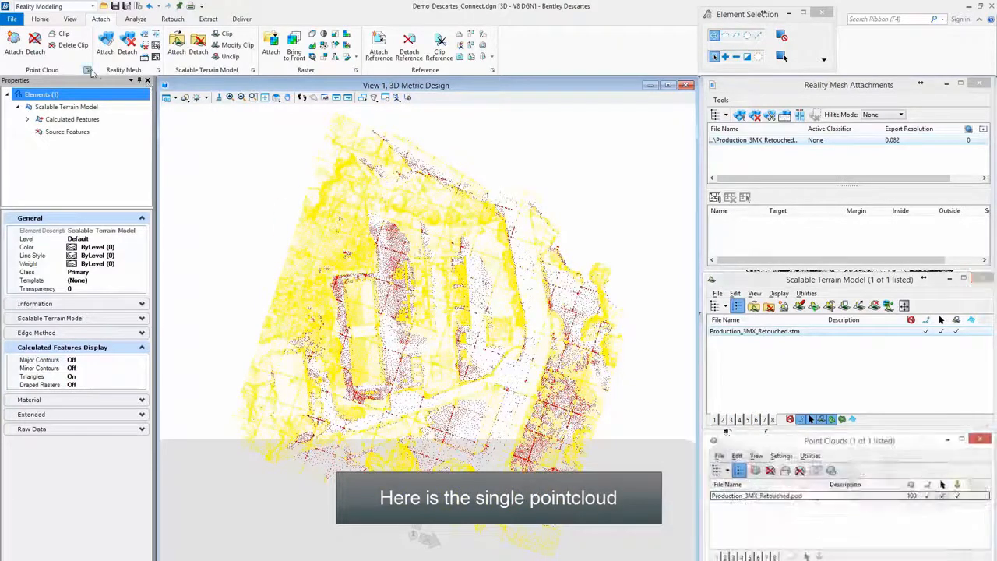
# Step: Set the view display style to Thematic:Height and orbit to an oblique look at the point cloud
pyautogui.click(784, 496)
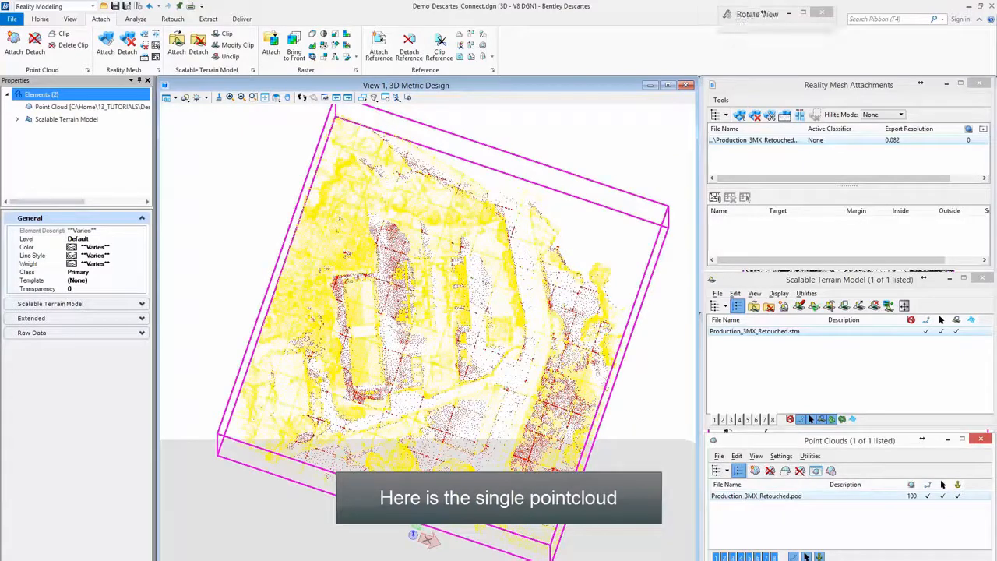
pyautogui.moveTo(414, 535)
pyautogui.keyDown('shift'); pyautogui.mouseDown(button='middle')
pyautogui.moveTo(430, 484)
pyautogui.moveTo(556, 486)
pyautogui.mouseUp(button='middle'); pyautogui.keyUp('shift')
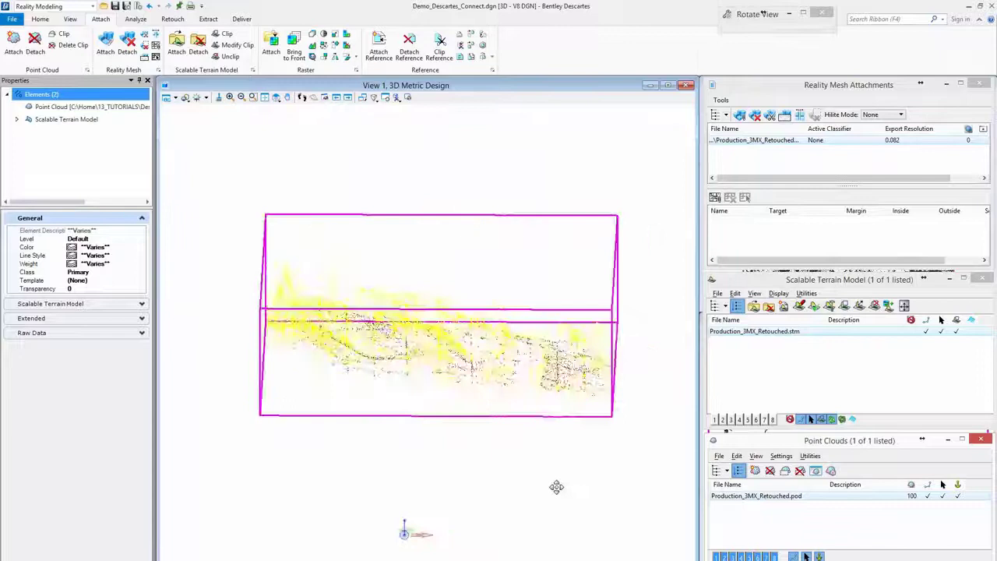
pyautogui.click(166, 97)
pyautogui.click(257, 140)
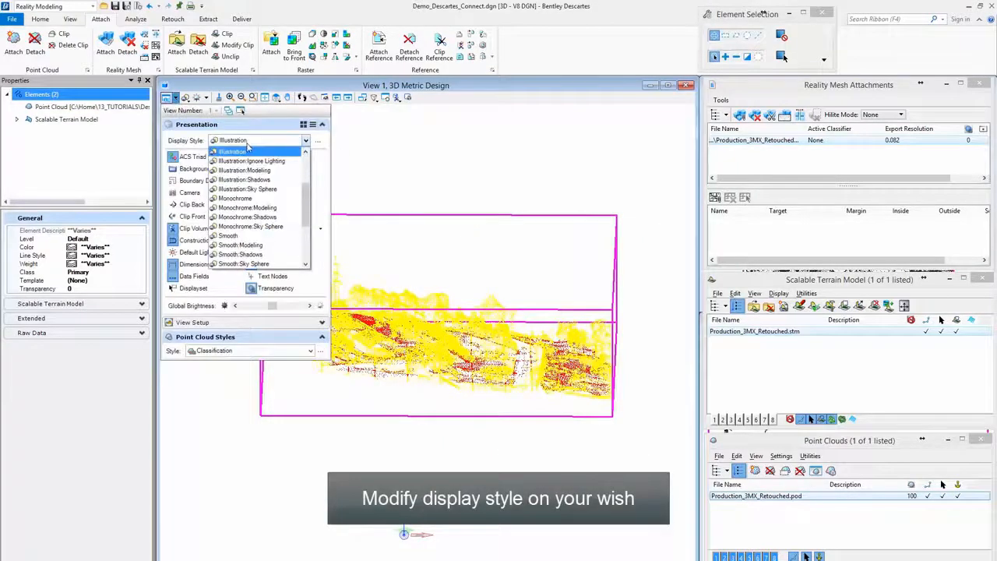
pyautogui.scroll(-1, 267, 201)
pyautogui.click(247, 255)
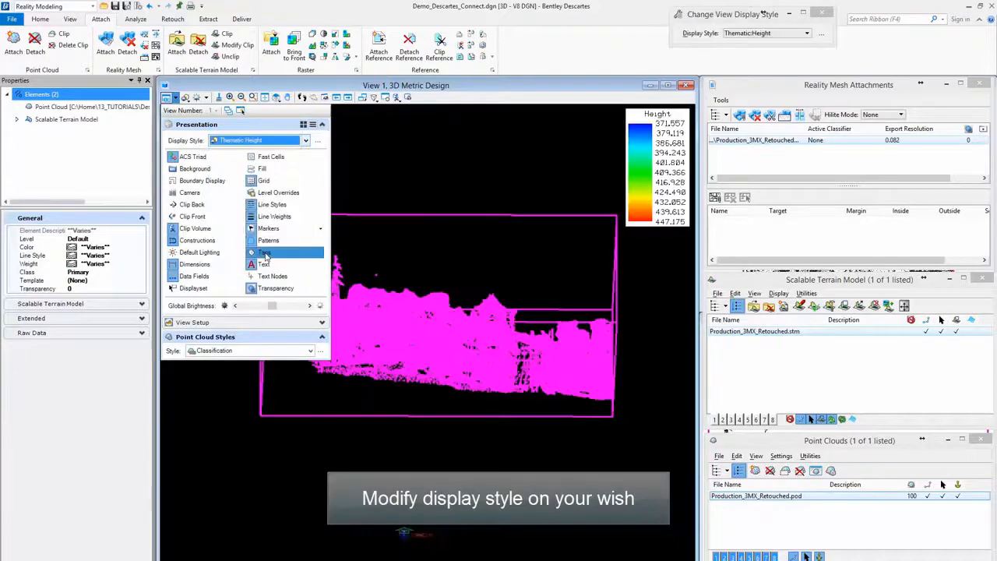
pyautogui.press('Escape')
pyautogui.moveTo(502, 448)
pyautogui.keyDown('shift'); pyautogui.mouseDown(button='middle')
pyautogui.moveTo(550, 452)
pyautogui.moveTo(419, 450)
pyautogui.mouseUp(button='middle'); pyautogui.keyUp('shift')
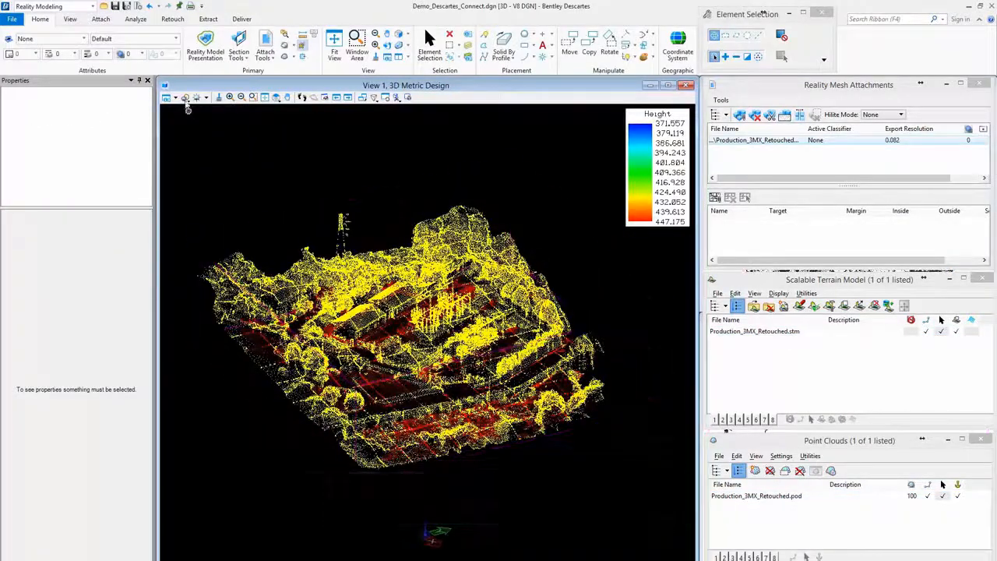
# Step: Uncheck the Created class in Point Cloud Styles so only ground points show, then select the cloud
pyautogui.click(174, 96)
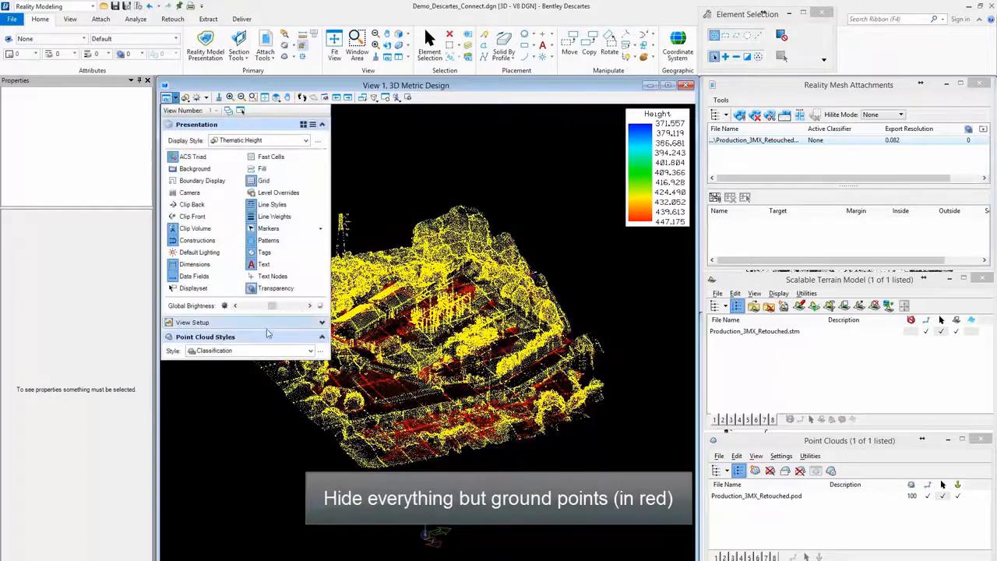
pyautogui.click(320, 351)
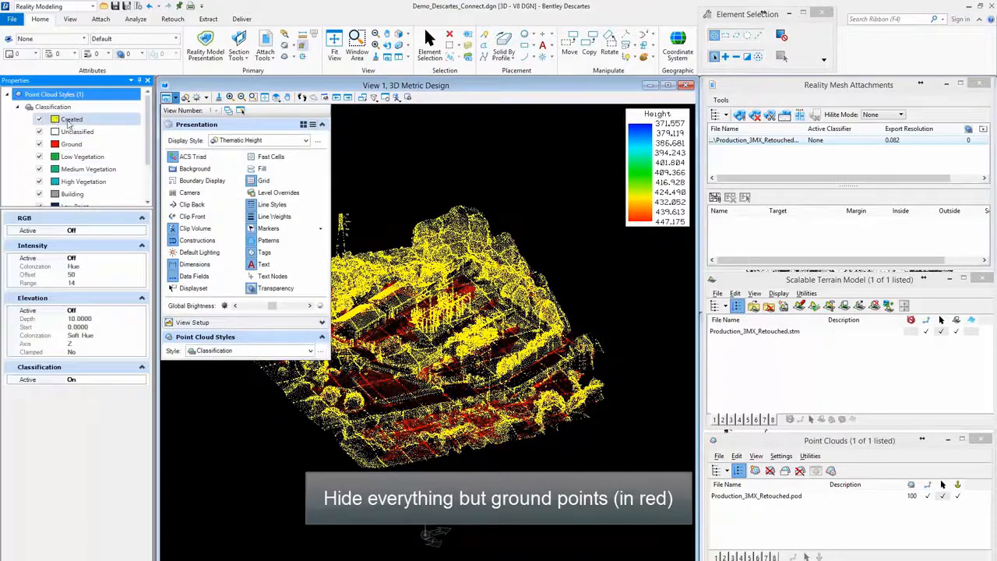
pyautogui.click(39, 119)
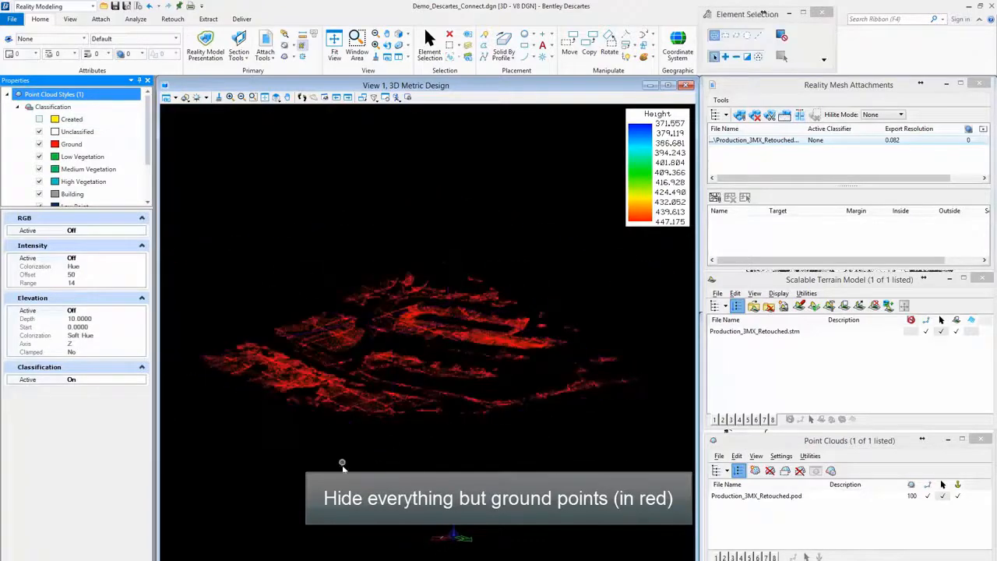
pyautogui.click(340, 462)
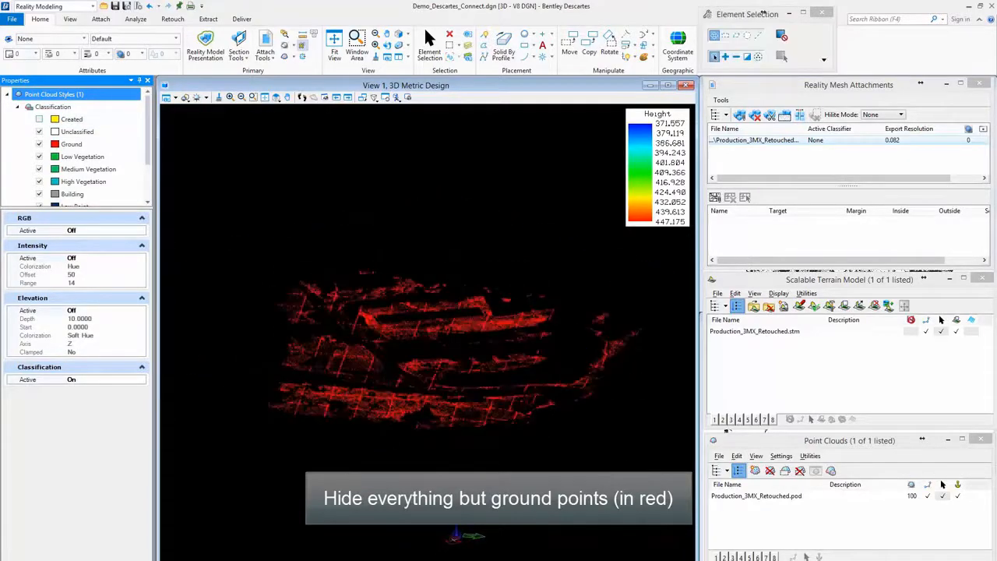
pyautogui.click(756, 495)
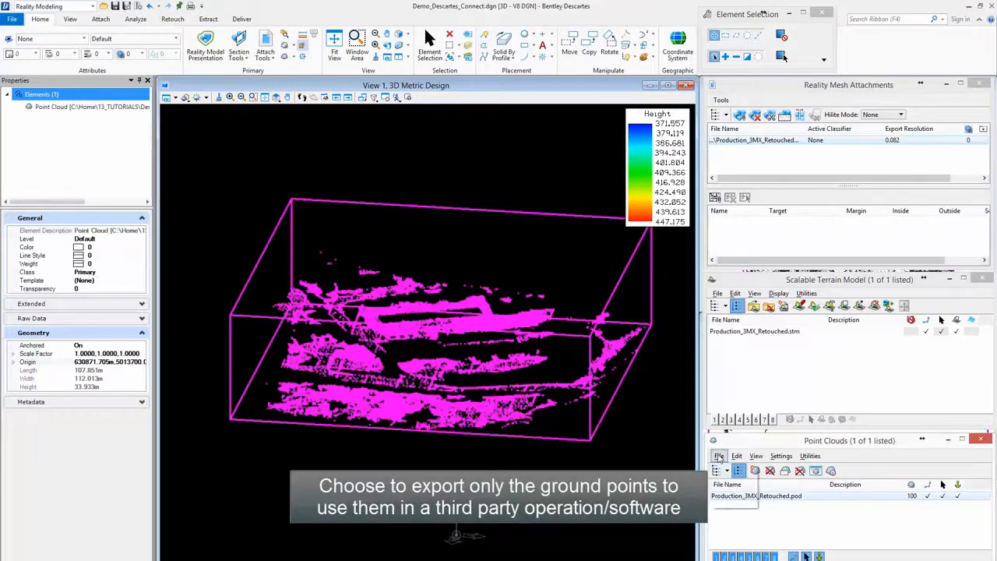
# Step: Set the export Classification Filter to keep only the Ground class and confirm the options
pyautogui.click(719, 456)
pyautogui.click(740, 503)
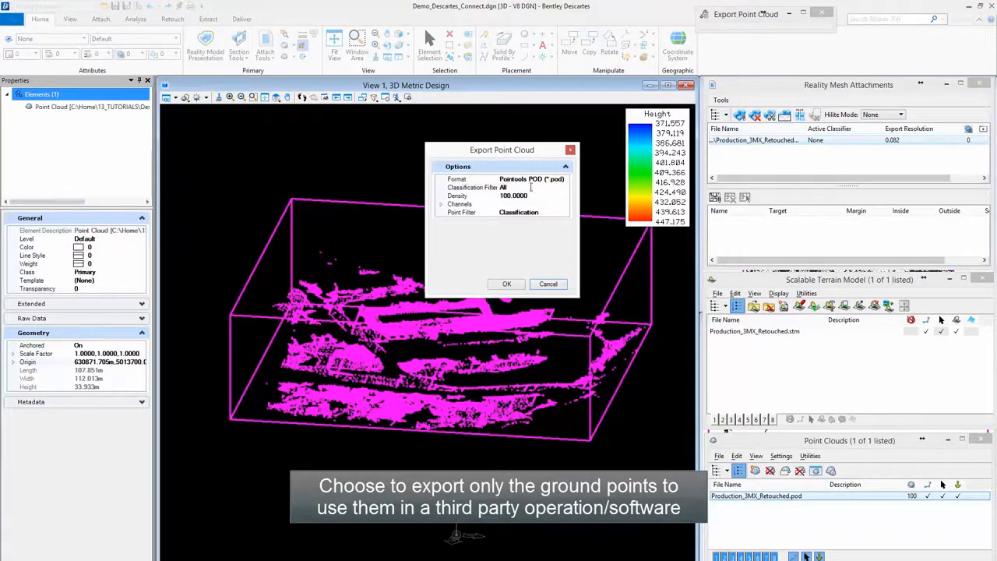
pyautogui.click(563, 188)
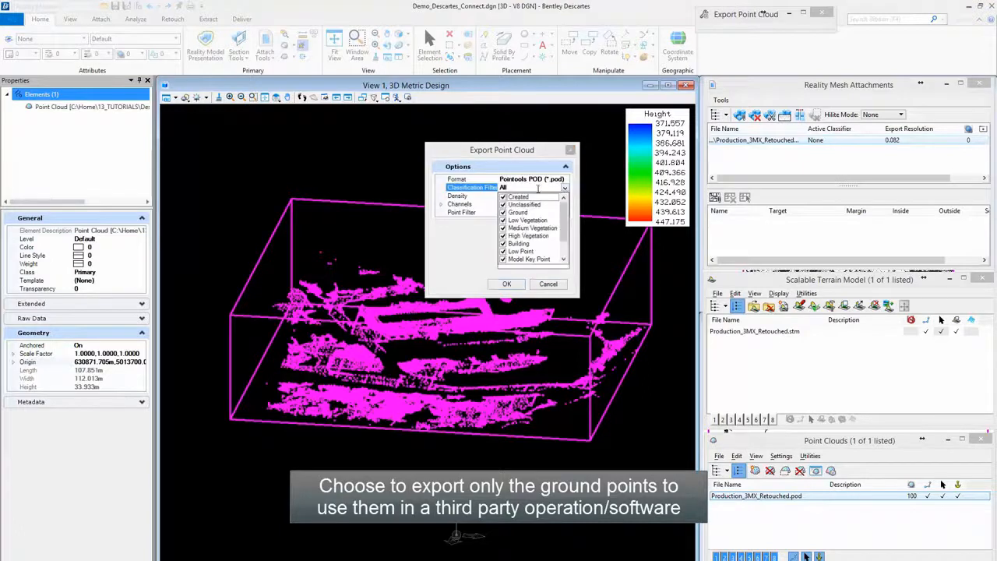
pyautogui.click(503, 196)
pyautogui.click(503, 219)
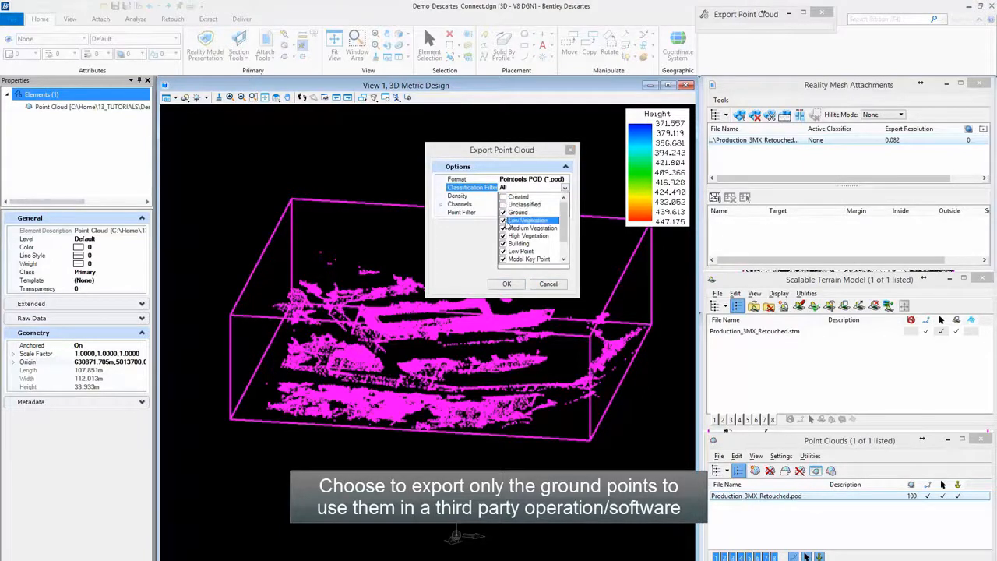
pyautogui.click(503, 236)
pyautogui.click(503, 251)
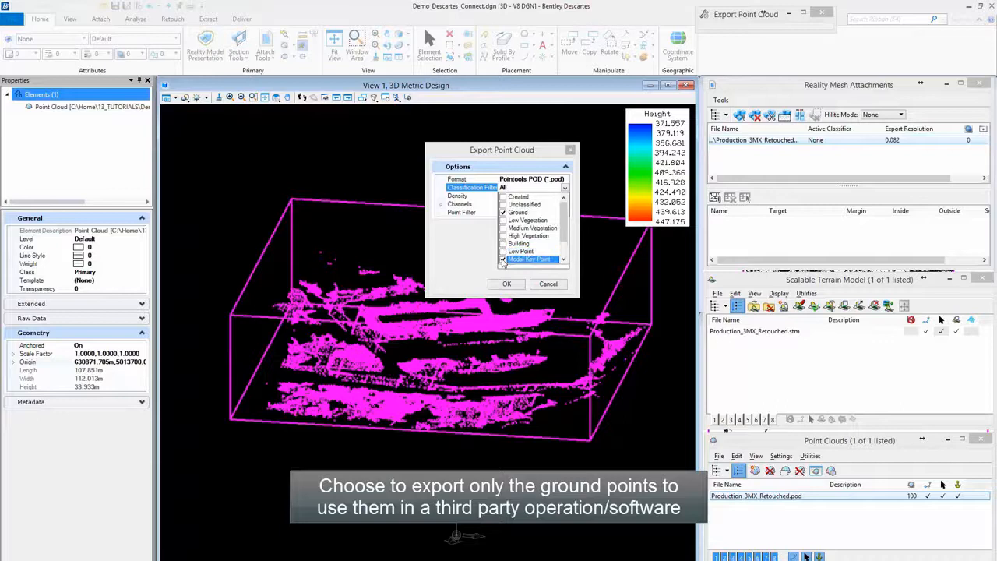
pyautogui.scroll(-1, 516, 246)
pyautogui.click(517, 243)
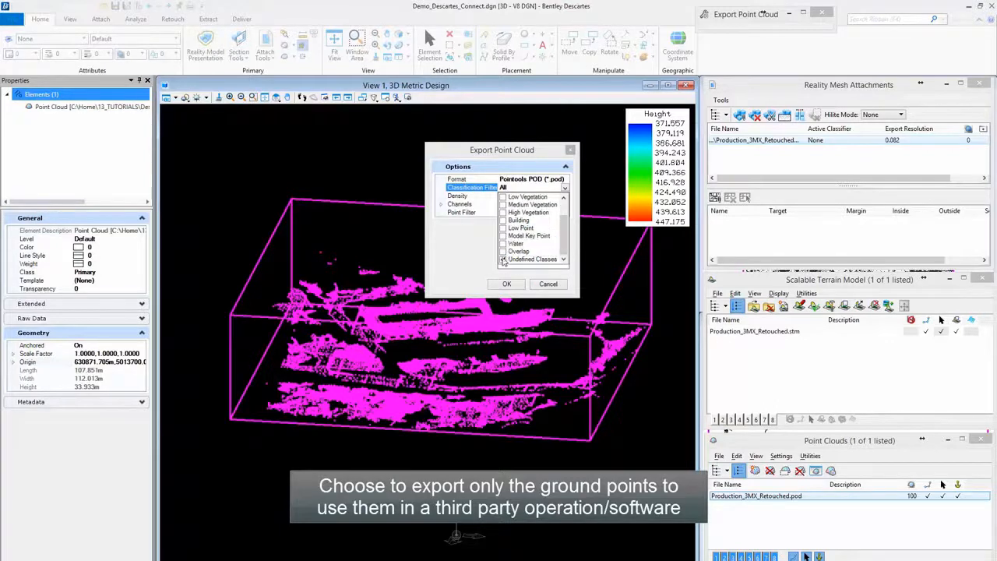
pyautogui.scroll(1, 514, 249)
pyautogui.click(505, 279)
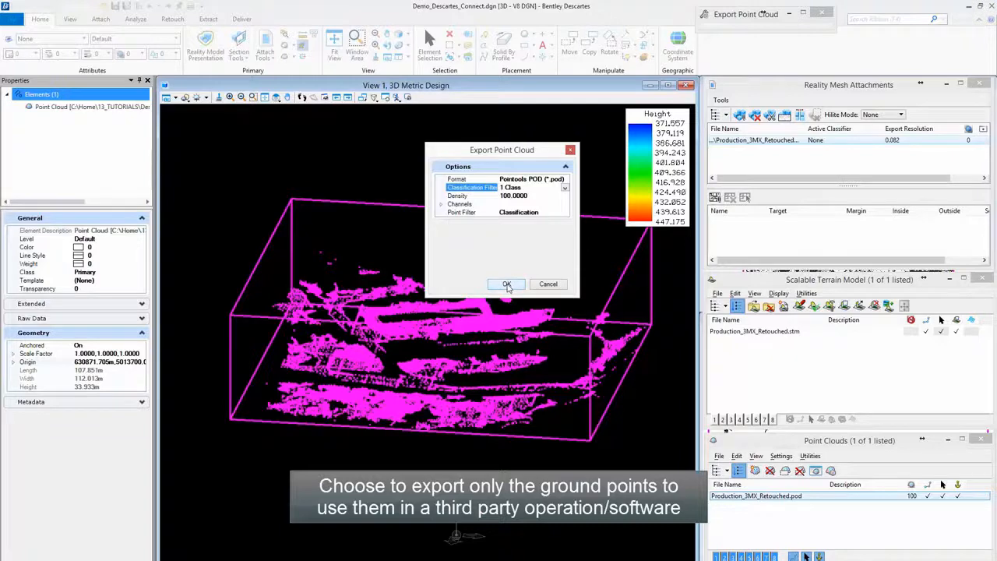
pyautogui.click(507, 284)
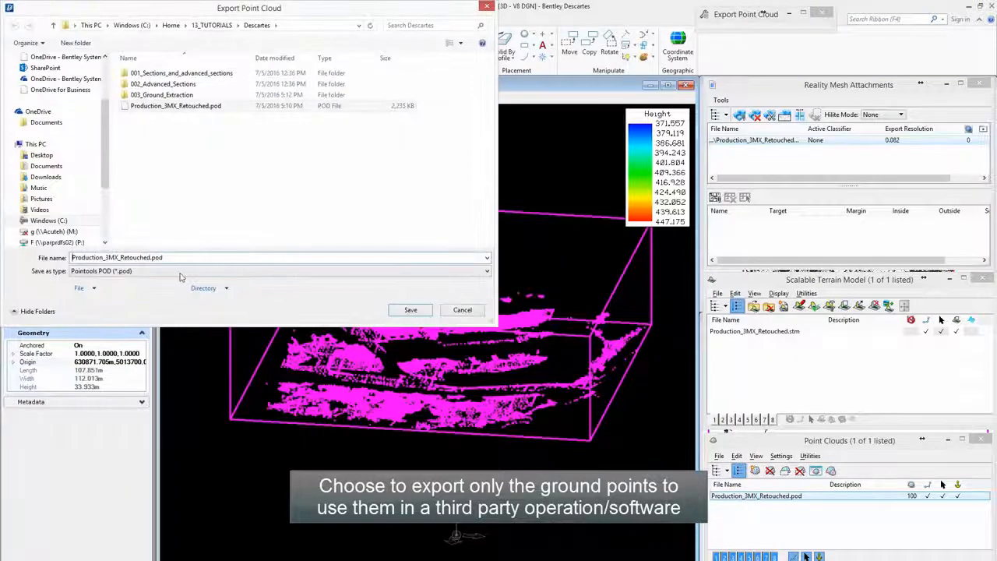
# Step: Save the ground-only export as Ground.pod in the Descartes folder
pyautogui.doubleClick(151, 257)
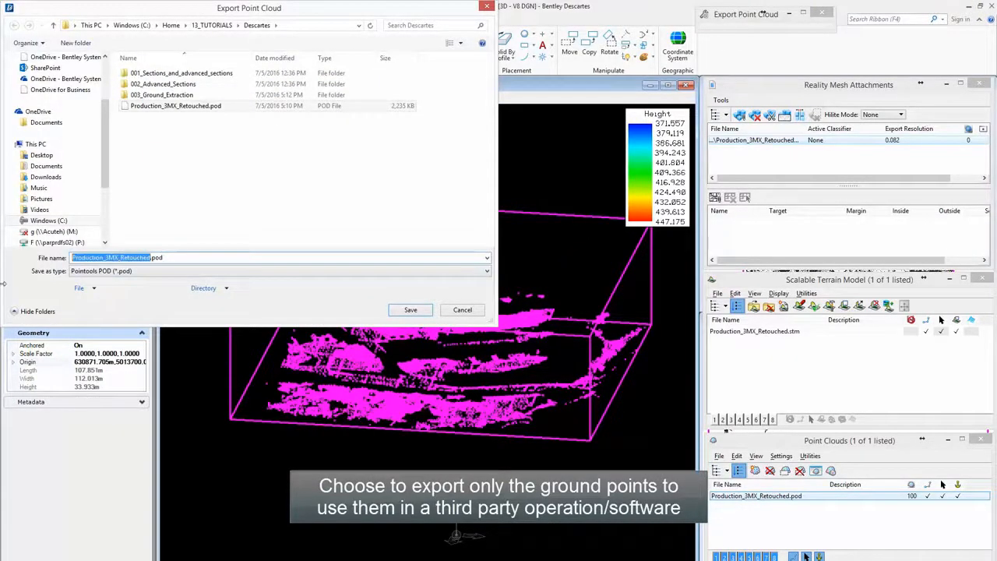
pyautogui.write('Ground')
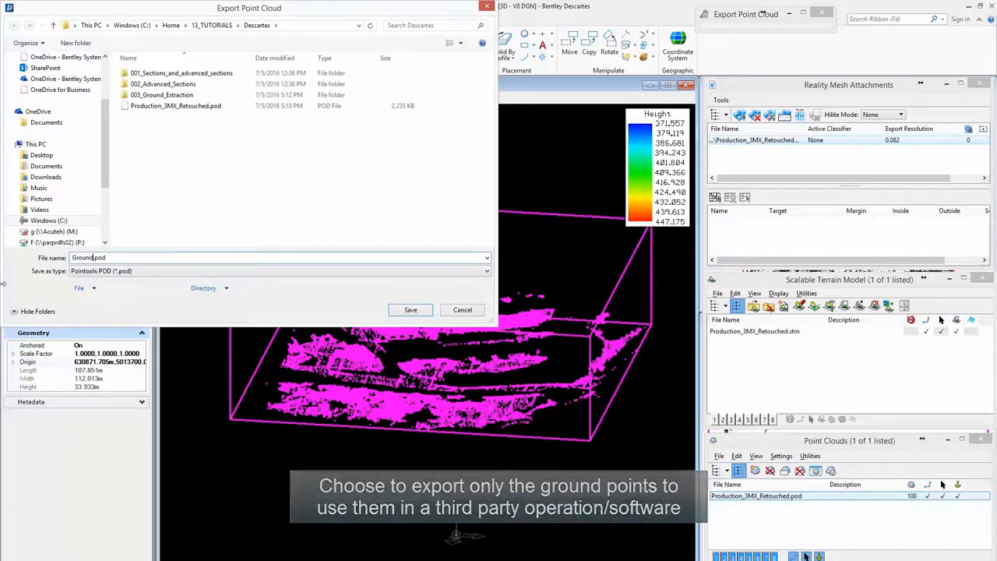
pyautogui.press('Return')
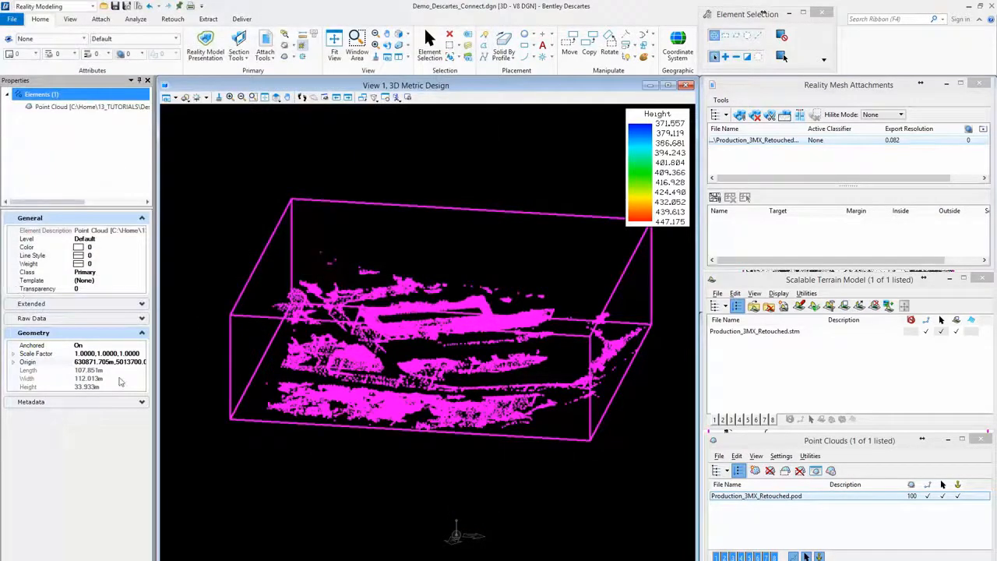
# Step: Attach Ground.pod as a second point cloud and select its row in the manager
pyautogui.click(719, 456)
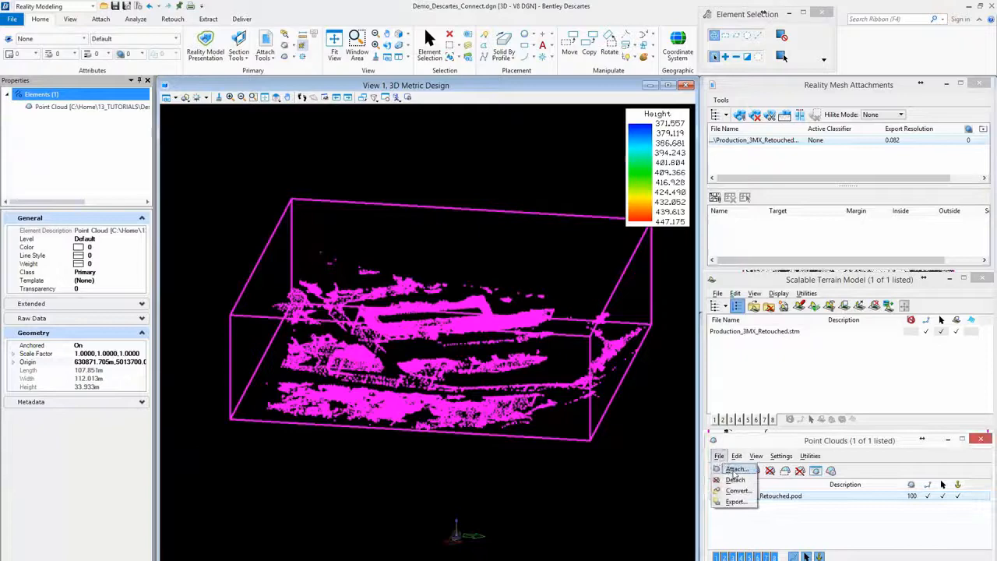
pyautogui.click(736, 470)
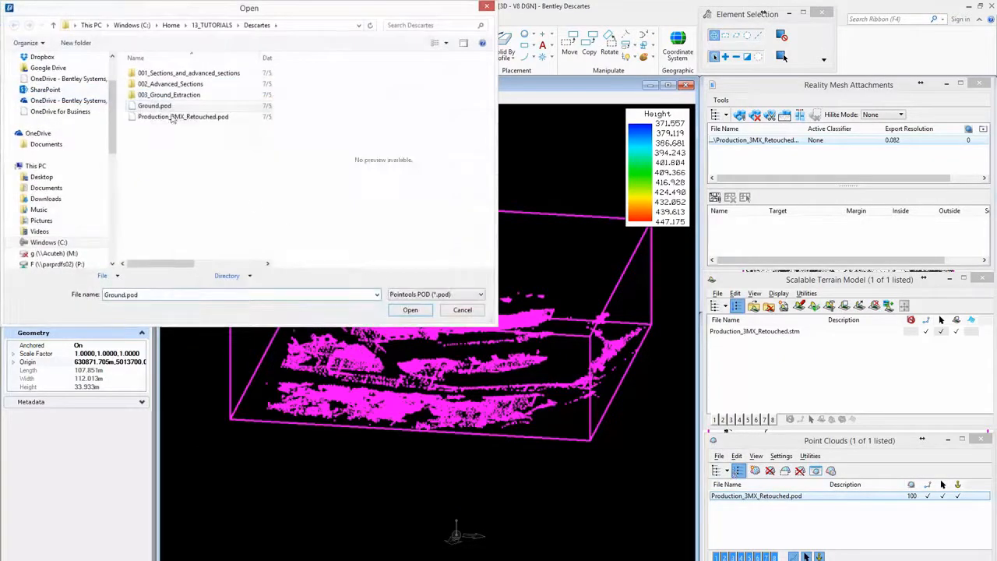
pyautogui.click(413, 312)
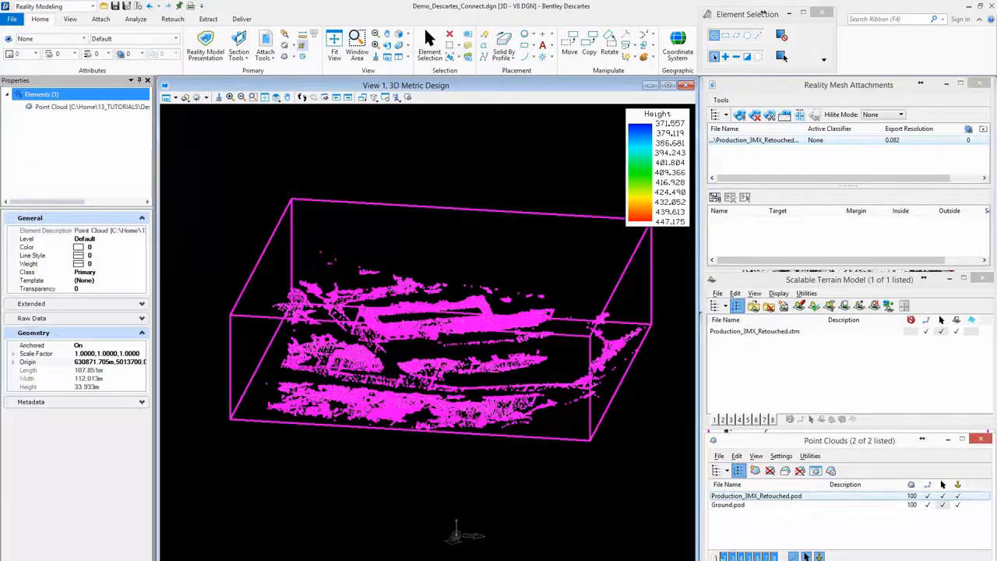
pyautogui.moveTo(545, 350)
pyautogui.keyDown('shift'); pyautogui.mouseDown(button='middle')
pyautogui.moveTo(615, 438)
pyautogui.moveTo(545, 390)
pyautogui.moveTo(436, 343)
pyautogui.mouseUp(button='middle'); pyautogui.keyUp('shift')
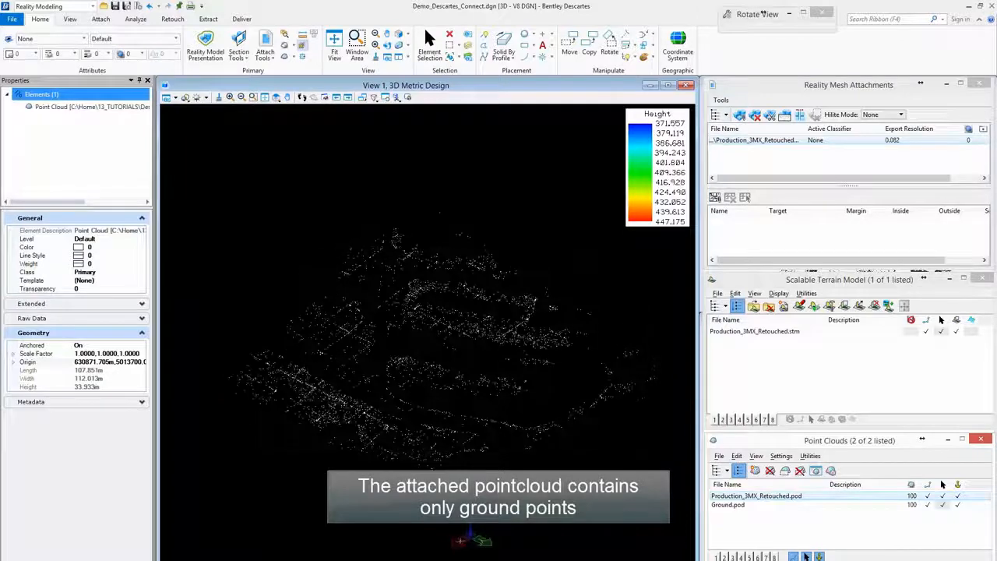
pyautogui.click(783, 57)
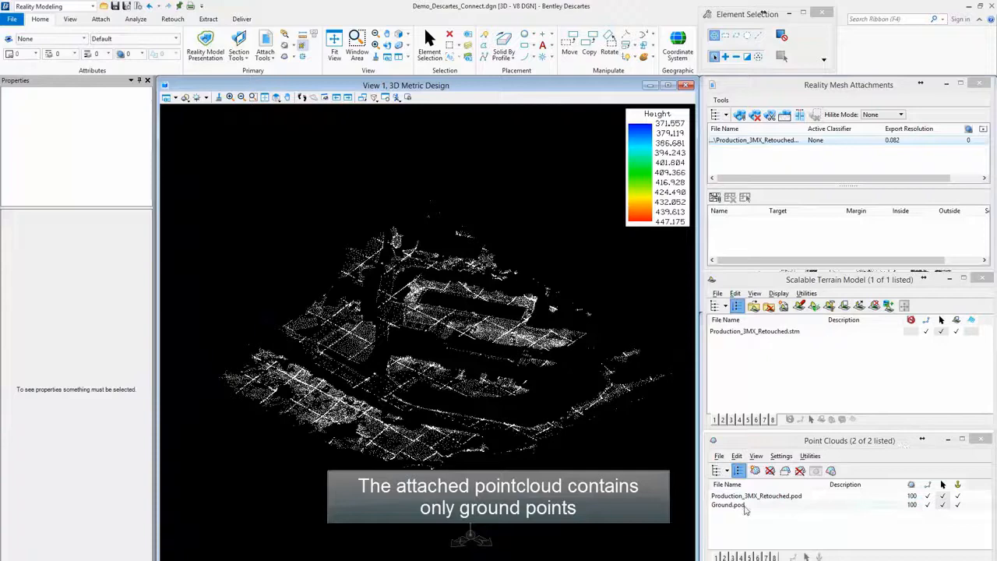
pyautogui.click(744, 507)
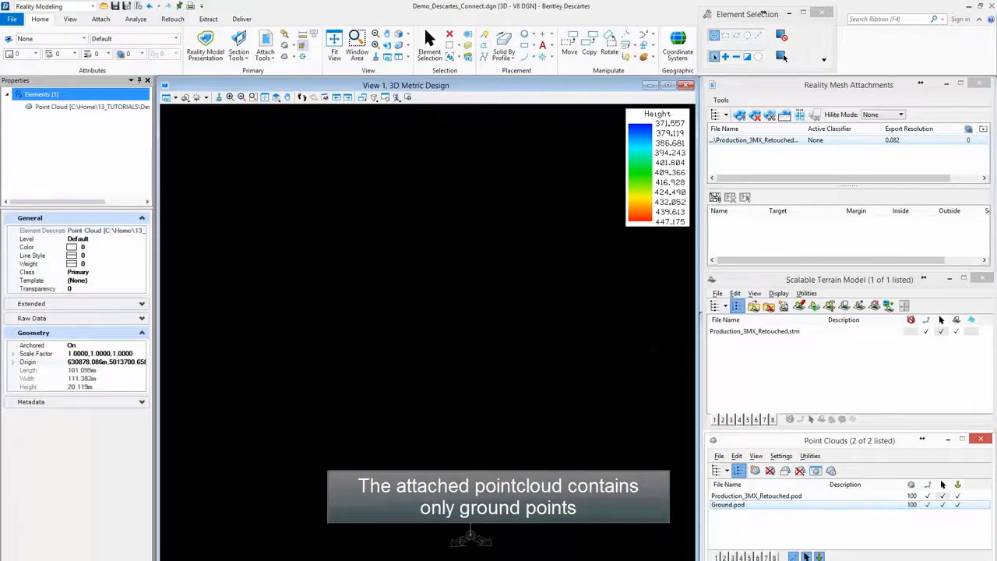
# Step: Display the scalable terrain model as a surface with contour lines turned on
pyautogui.keyDown('ctrl'); pyautogui.click(748, 331); pyautogui.keyUp('ctrl')
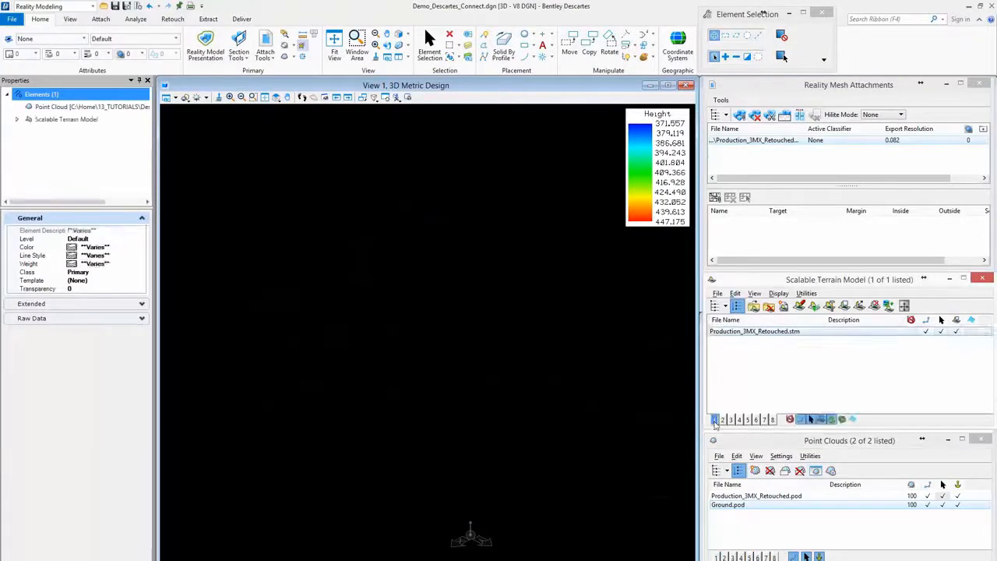
pyautogui.click(714, 420)
pyautogui.click(643, 454)
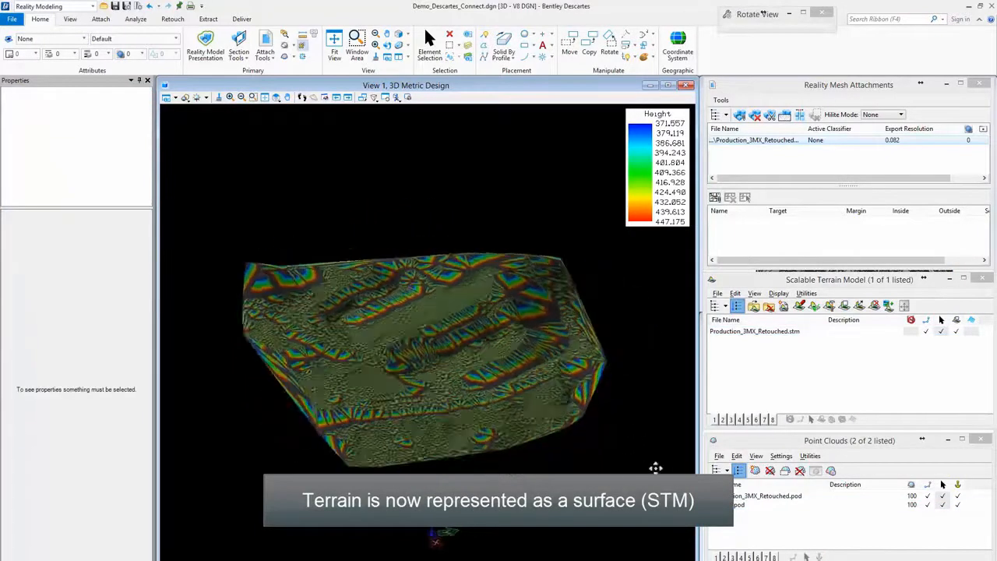
pyautogui.keyDown('shift'); pyautogui.moveTo(469, 471); pyautogui.dragTo(661, 463, button='middle'); pyautogui.keyUp('shift')
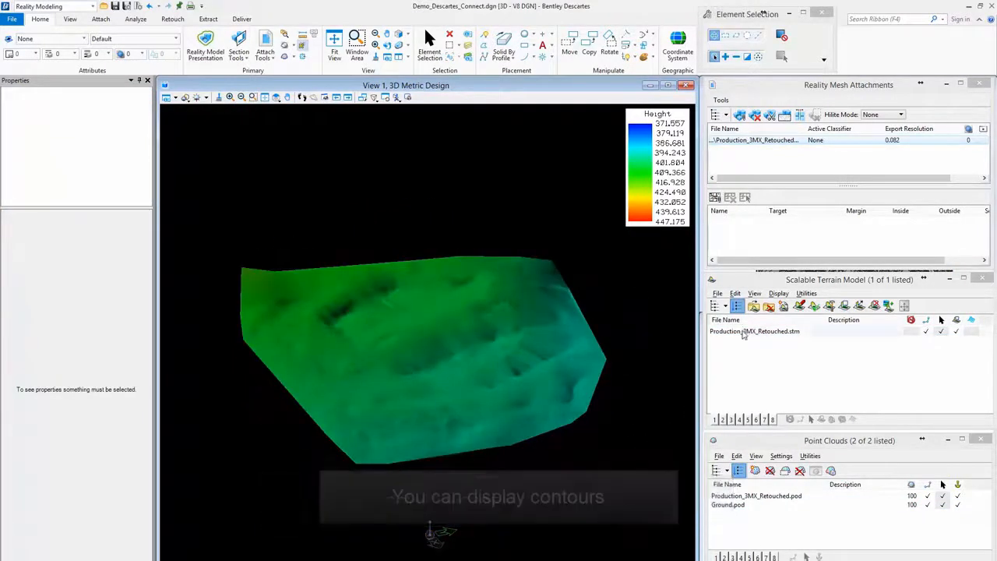
pyautogui.click(747, 331)
pyautogui.click(842, 419)
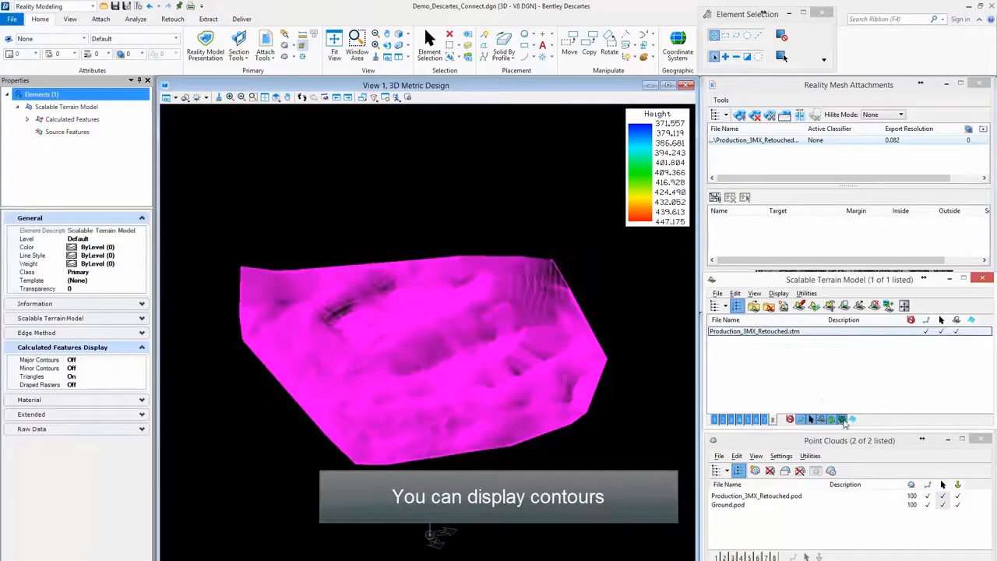
pyautogui.click(620, 451)
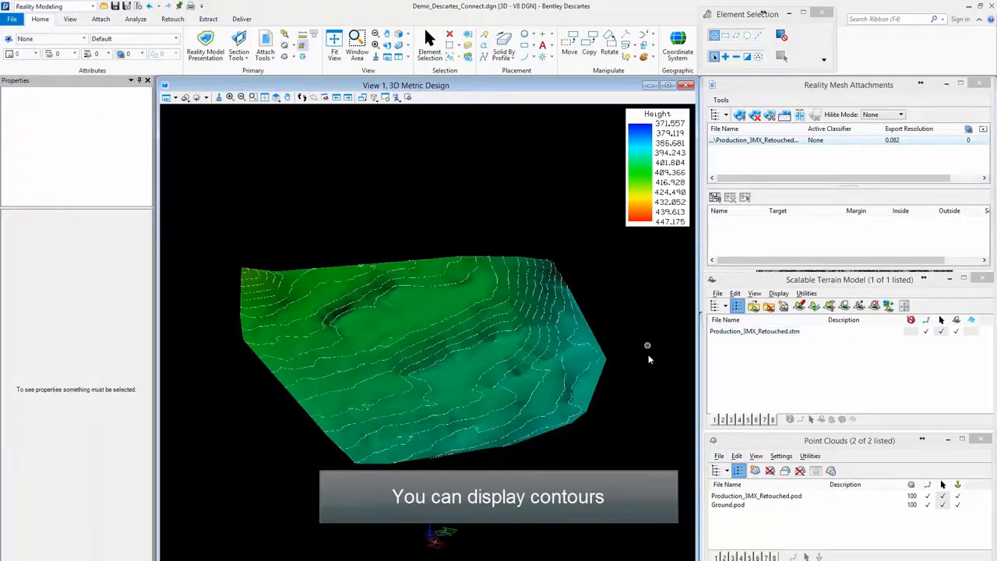
pyautogui.keyDown('shift'); pyautogui.moveTo(649, 358); pyautogui.dragTo(406, 442, button='middle'); pyautogui.keyUp('shift')
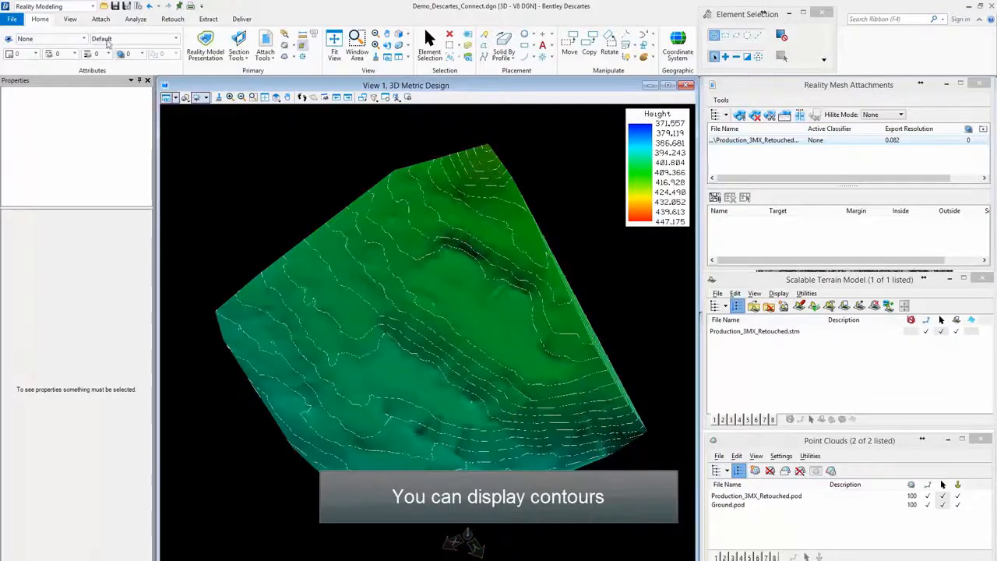
# Step: Rotate the view to Top to see the contoured terrain from above
pyautogui.click(74, 20)
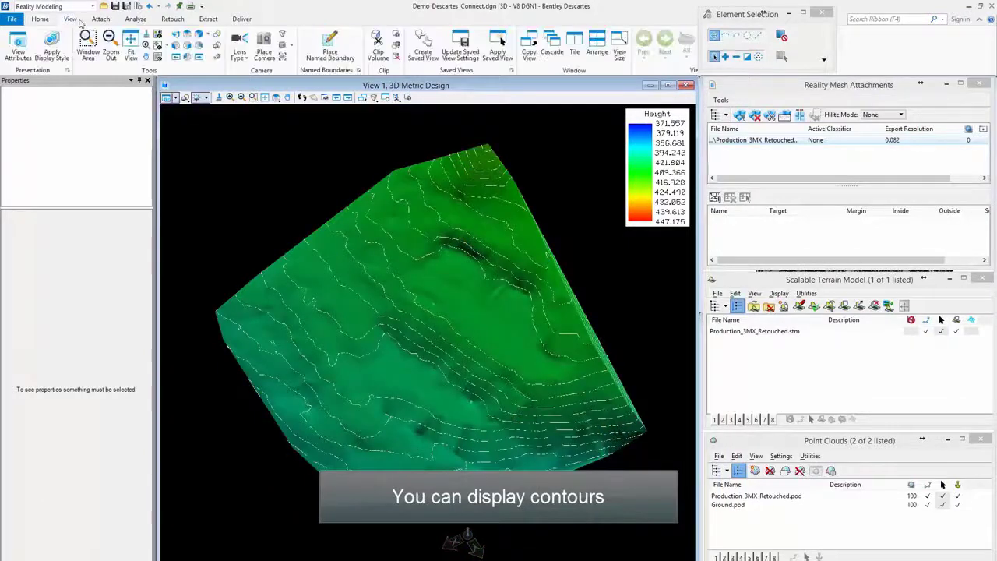
pyautogui.click(187, 38)
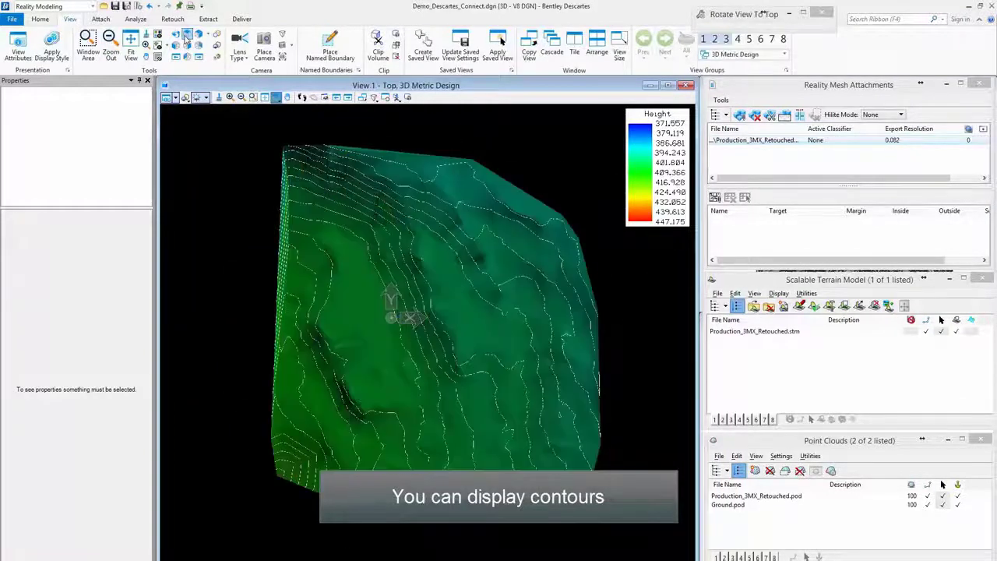
# Step: Extract contours from the STM inside a rectangular block defined by two corner points
pyautogui.click(734, 293)
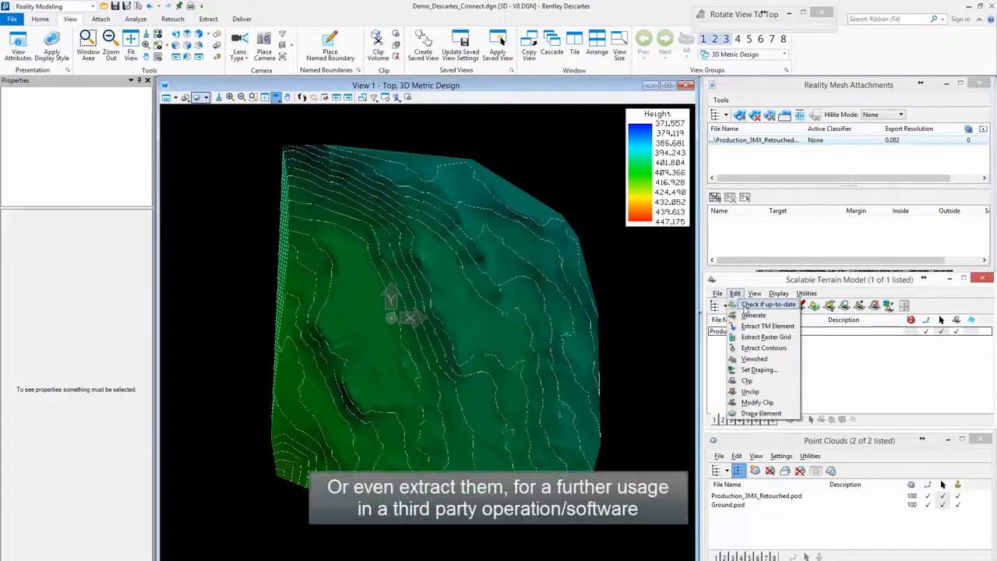
pyautogui.click(756, 348)
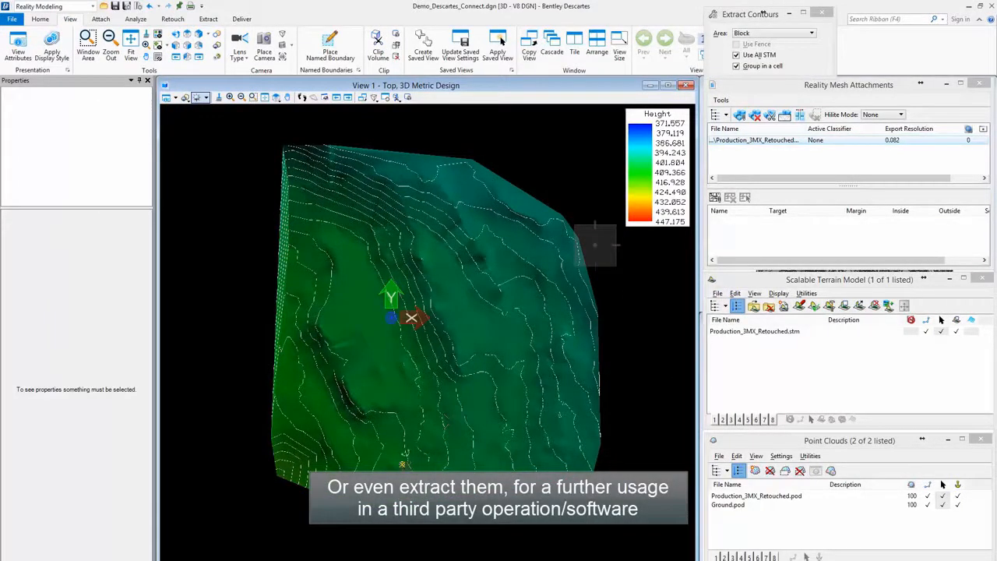
pyautogui.click(402, 465)
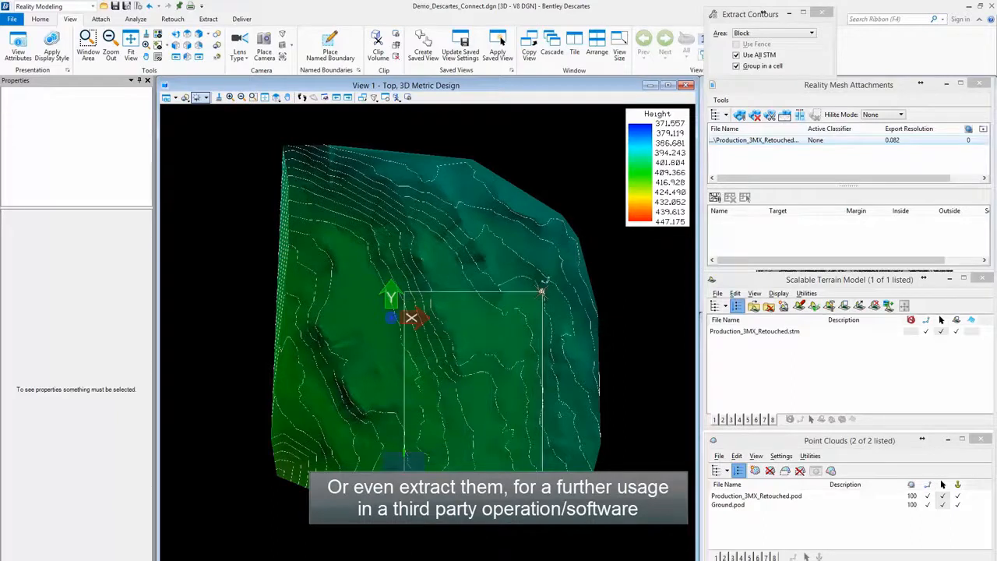
pyautogui.click(543, 292)
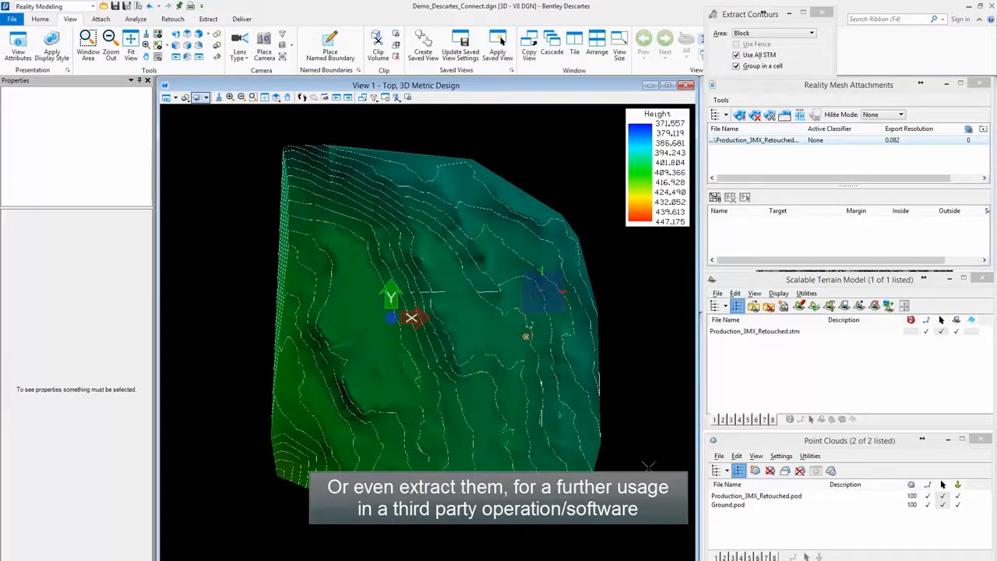
# Step: Turn off the terrain's contour display, hide and re-show its surface, then select the Production point cloud
pyautogui.click(752, 334)
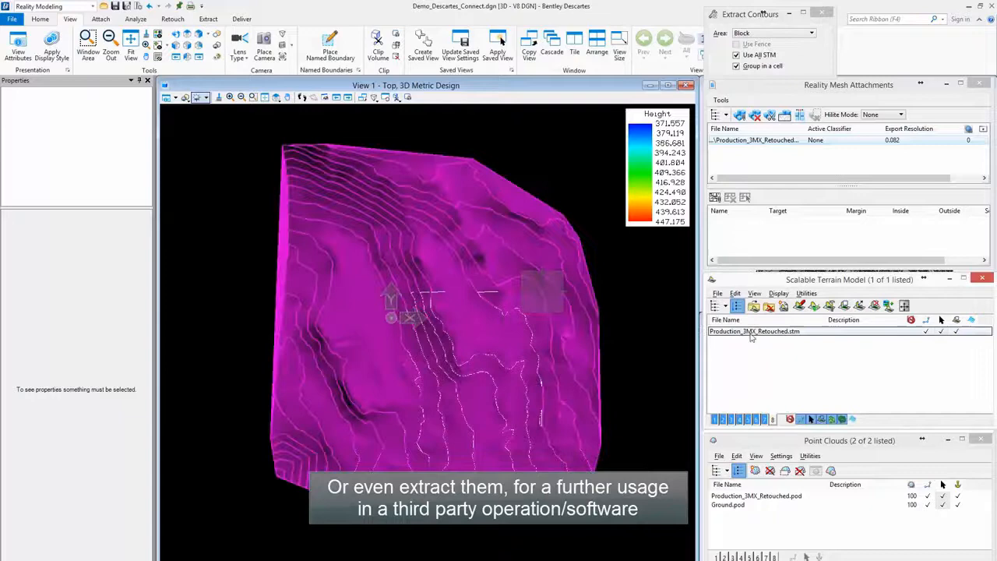
pyautogui.click(841, 420)
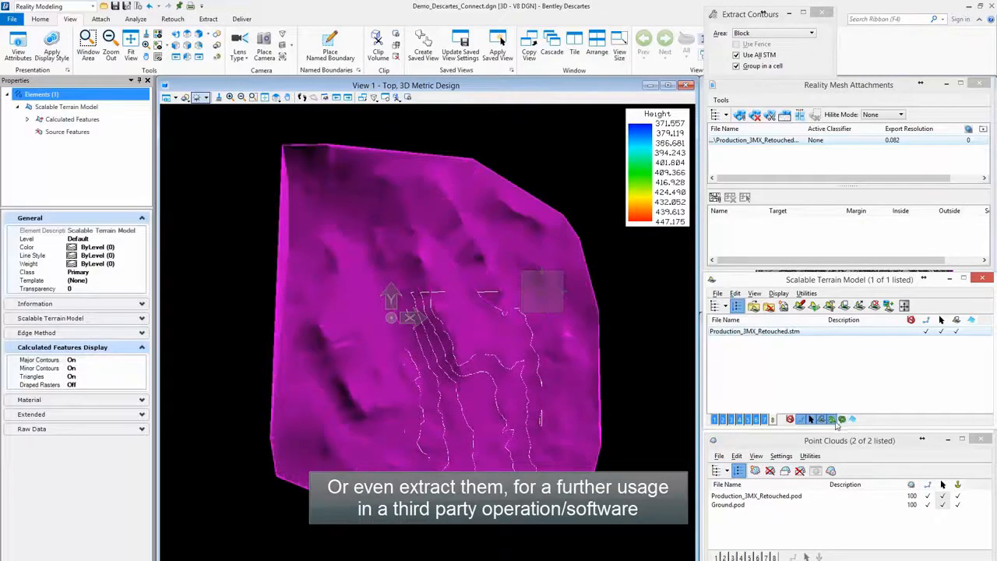
pyautogui.click(714, 420)
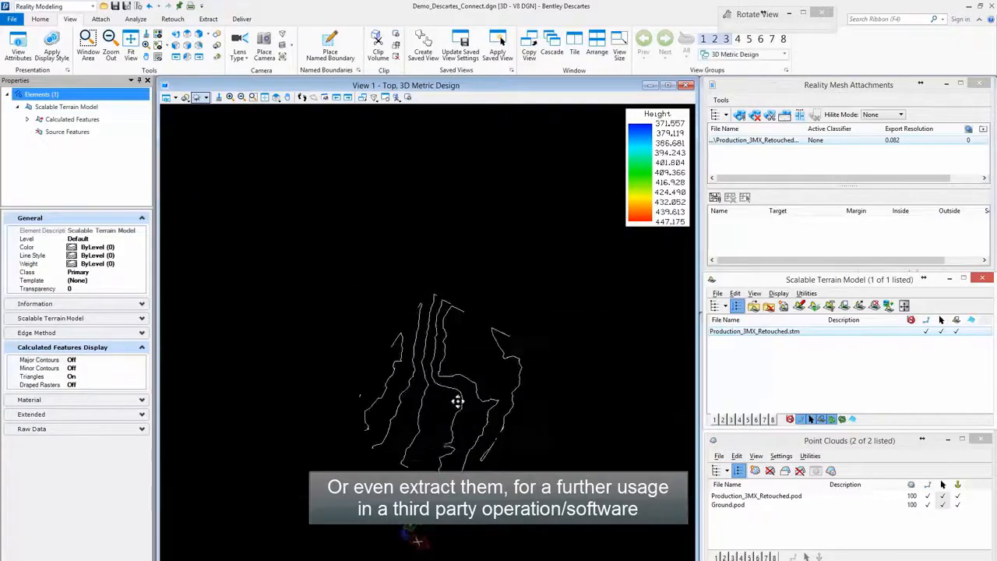
pyautogui.click(470, 329)
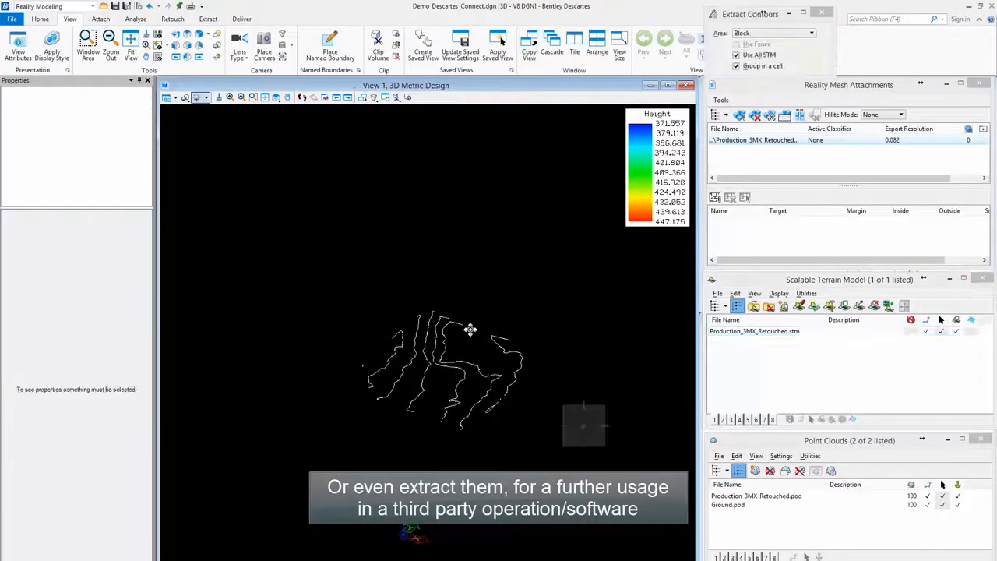
pyautogui.click(748, 333)
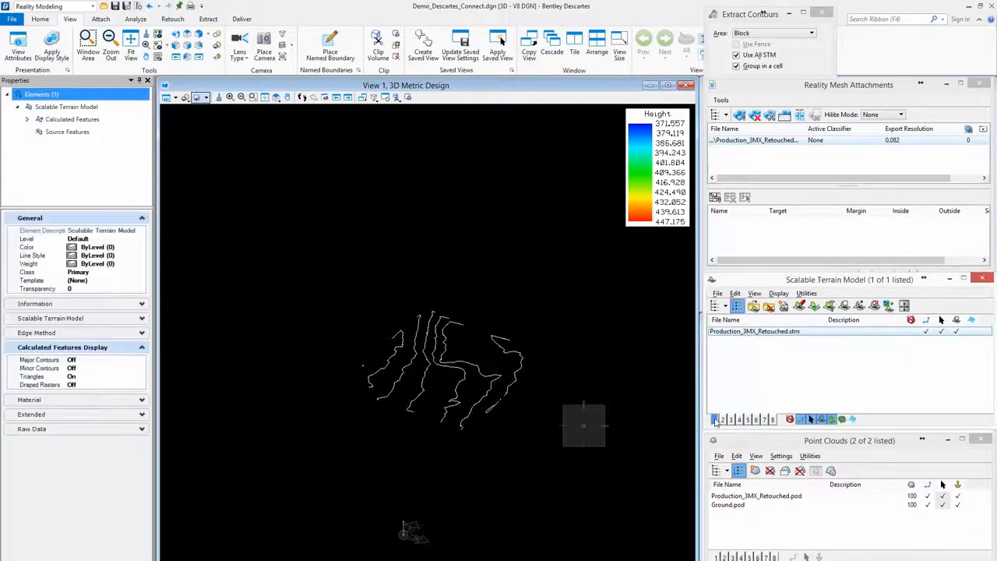
pyautogui.click(715, 420)
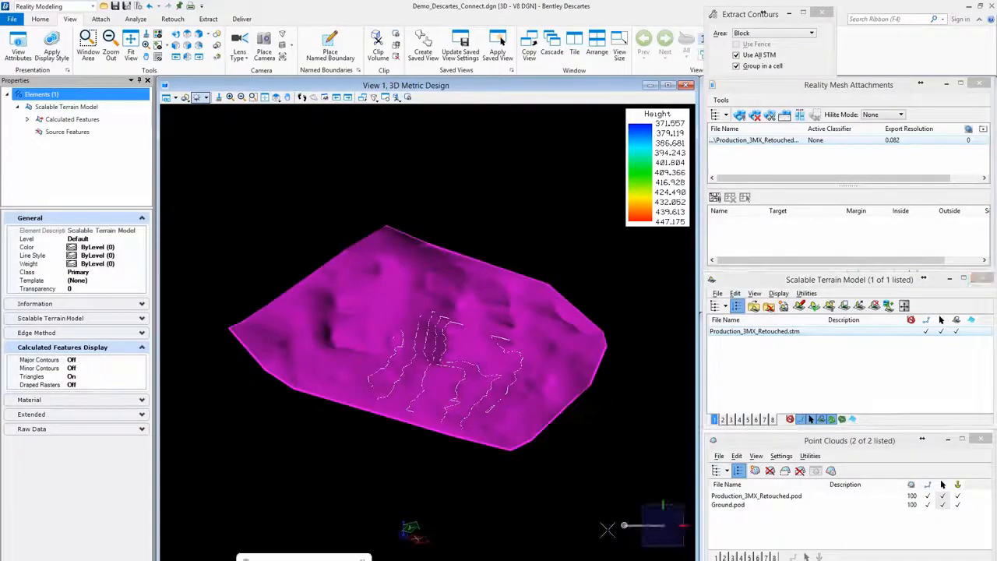
pyautogui.click(755, 496)
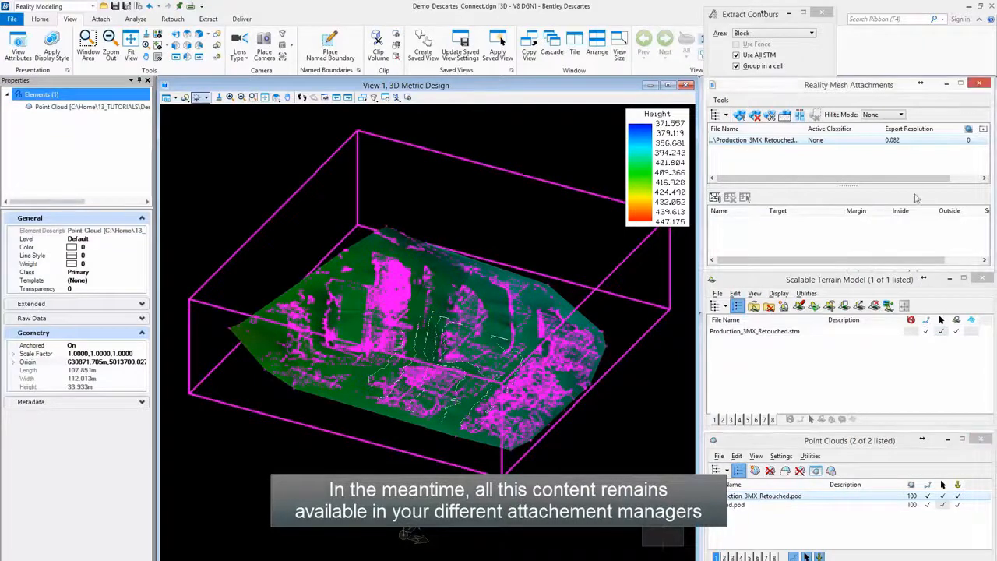
# Step: Turn the reality mesh display back on in Reality Mesh Attachments and orbit the textured site model
pyautogui.click(982, 141)
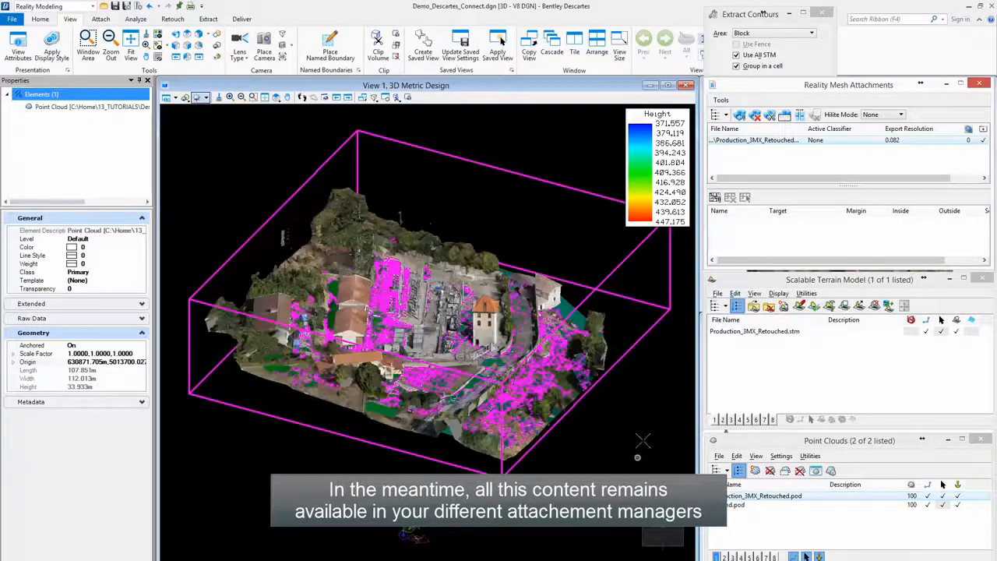
pyautogui.click(40, 19)
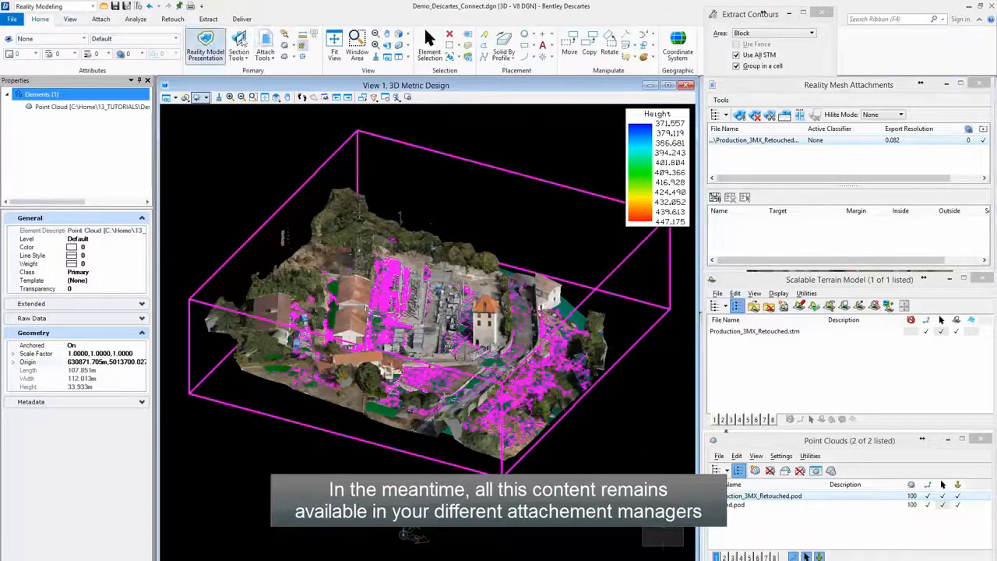
pyautogui.click(646, 434)
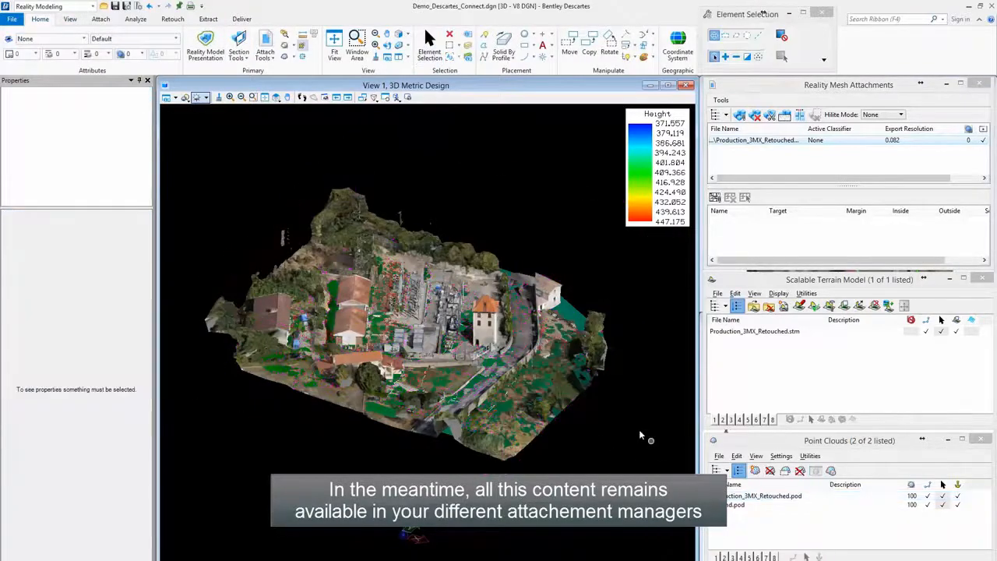